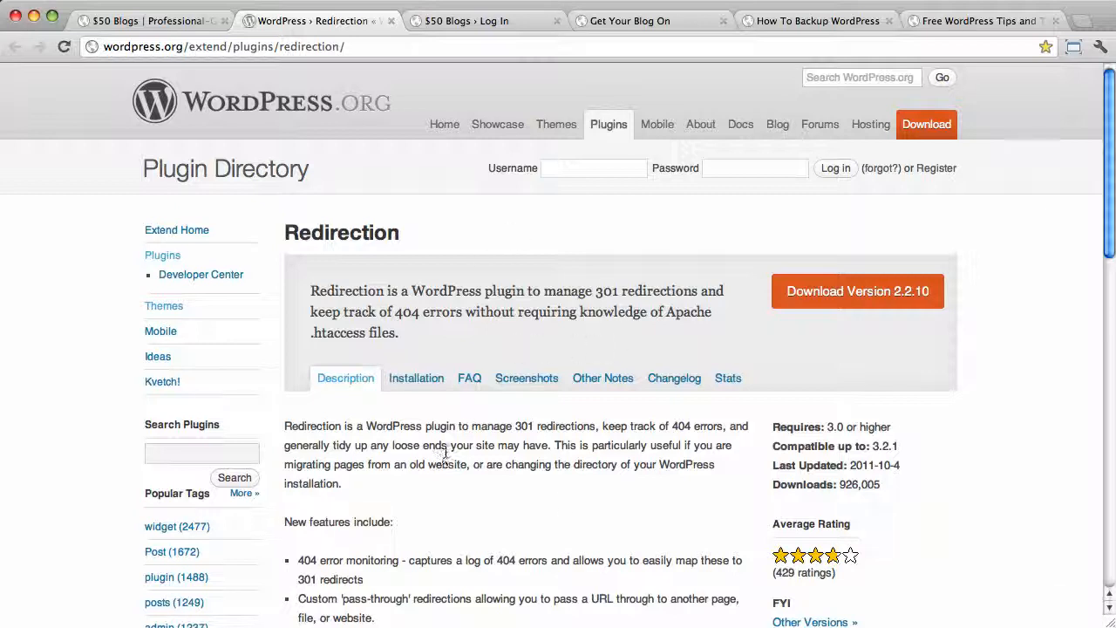
- Scroll through the Redirection plugin page, then switch to the $50 Blogs home page tab
scroll(558, 496, down, 1)
scroll(557, 495, up, 1)
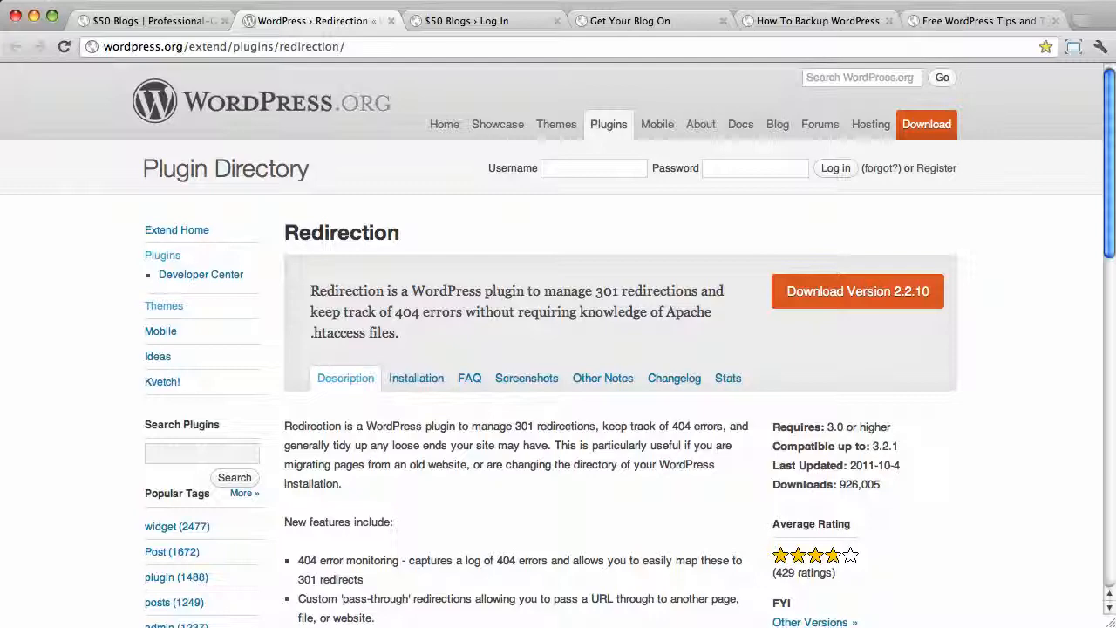
click(131, 21)
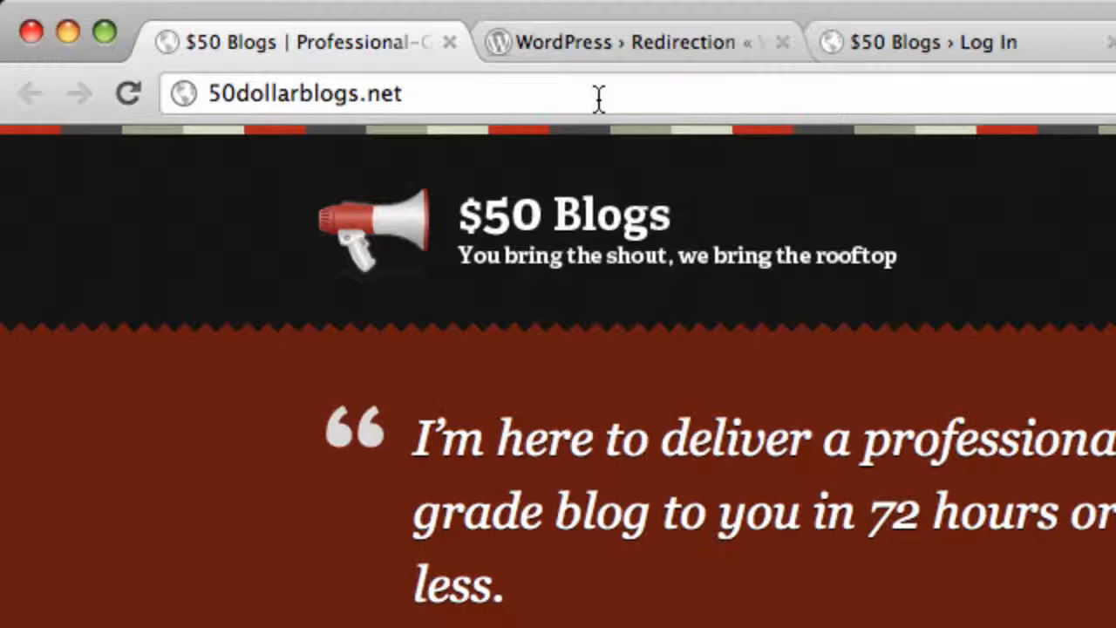
- Append /login to the site address and go to the site's login page
click(598, 97)
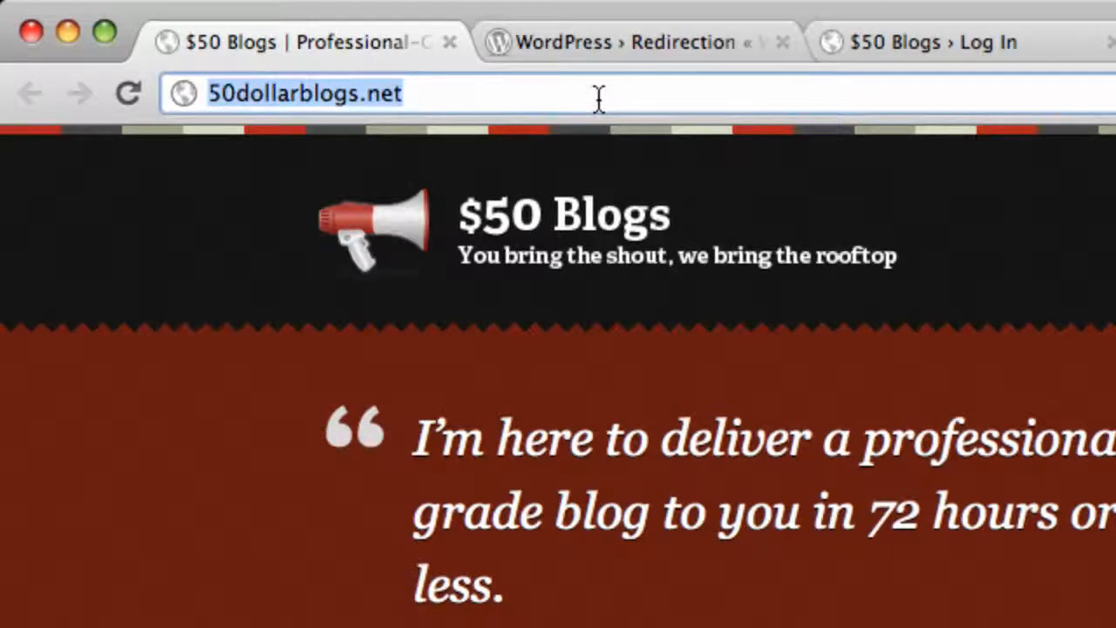
key(Right)
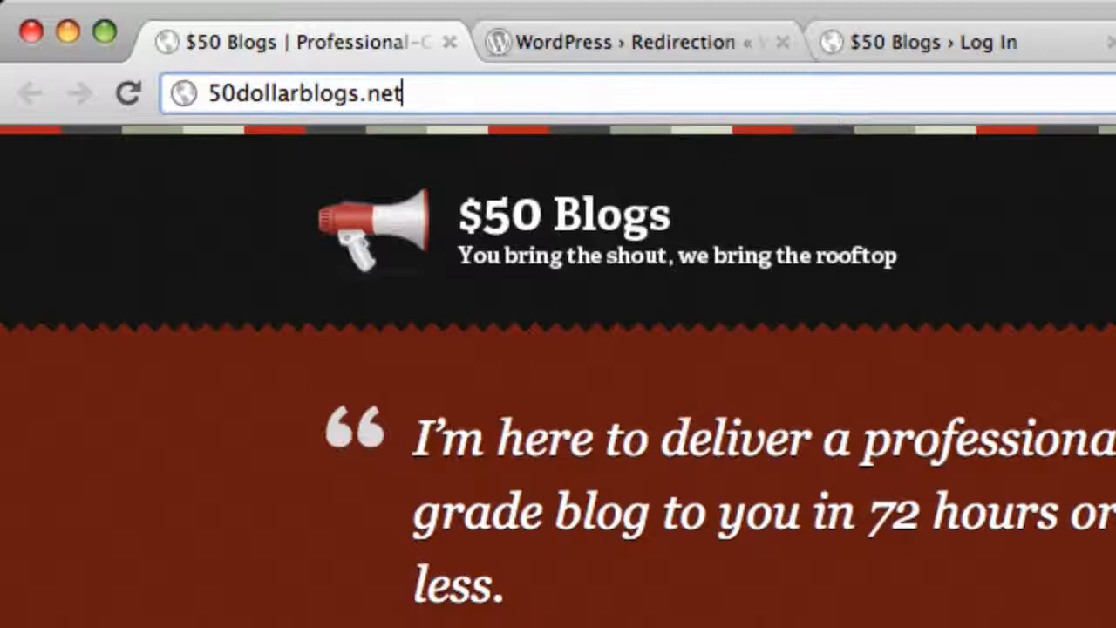
text(/)
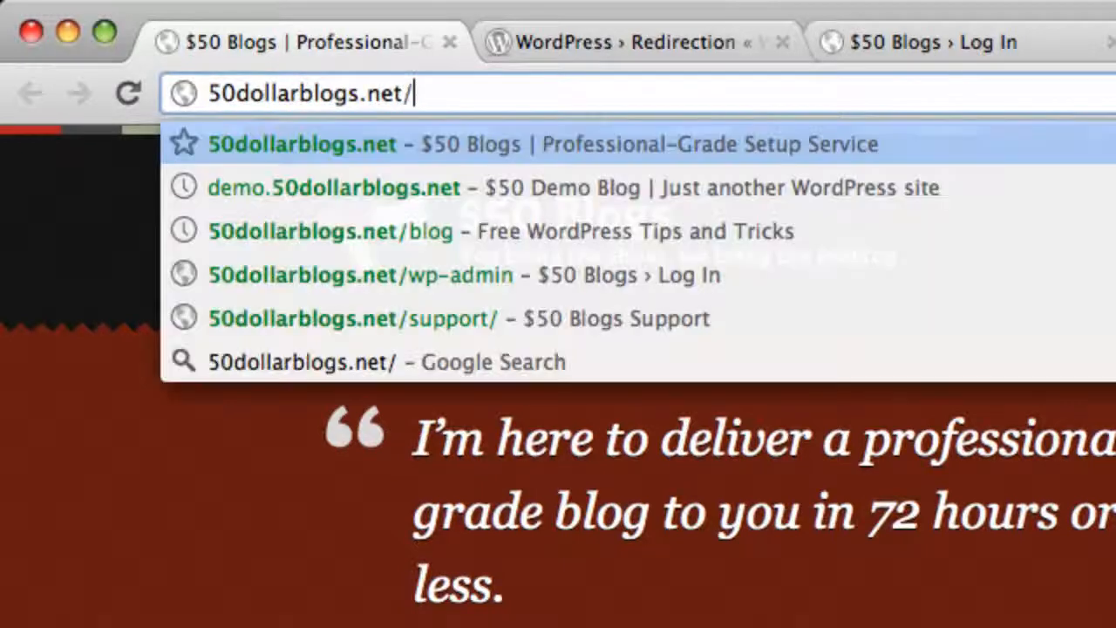
text(login)
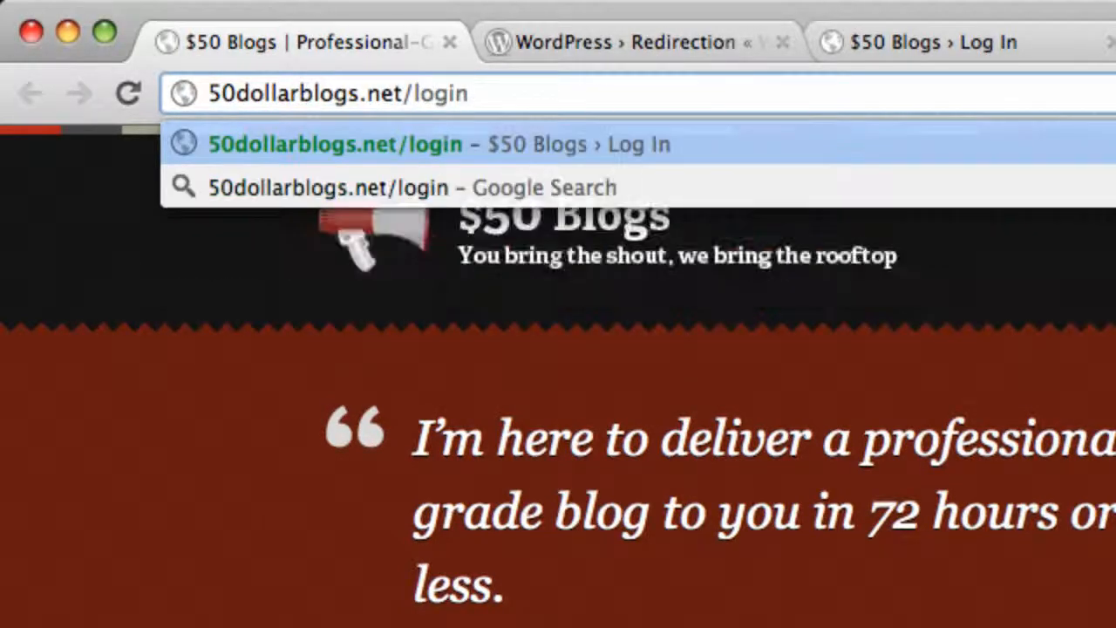
key(Return)
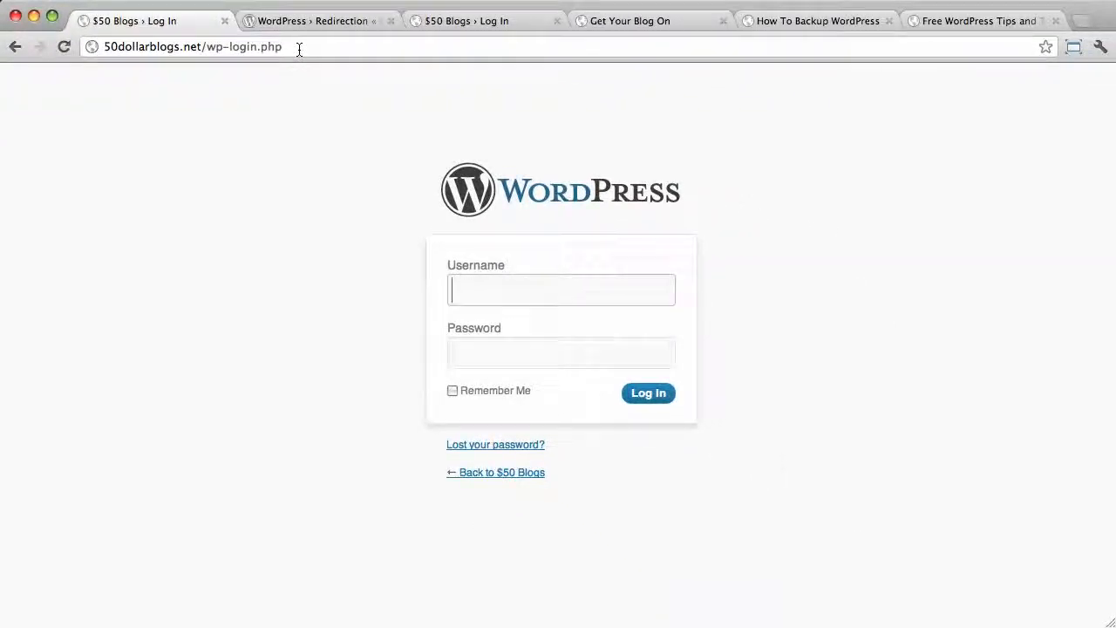
- Log in with the site owner's username and account password
text(admin)
key(Tab)
text(•••••••••)
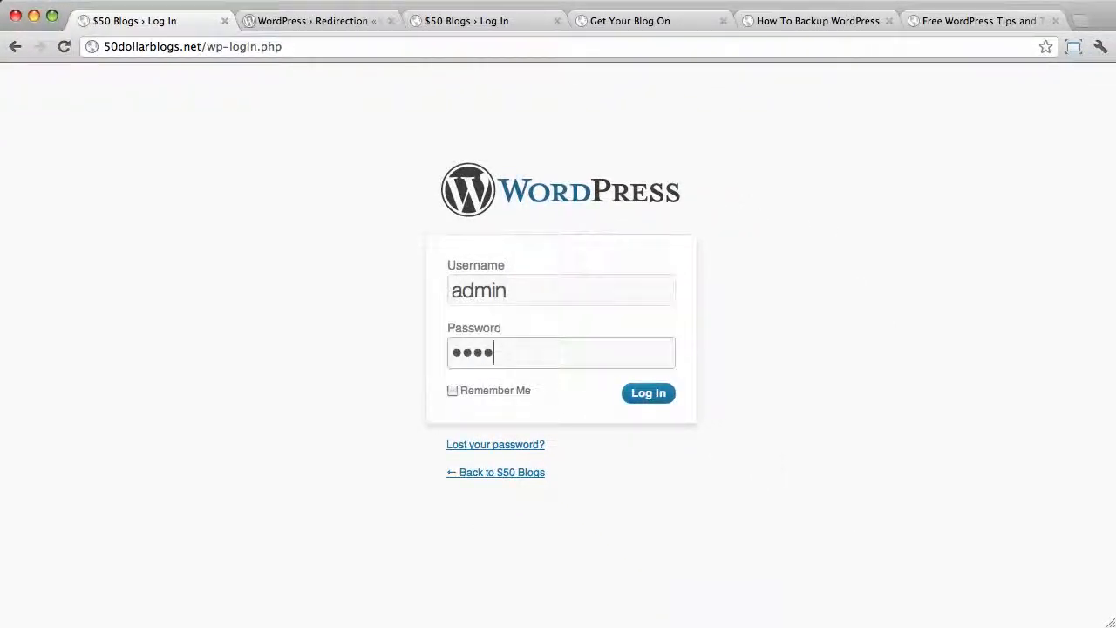
text(•••)
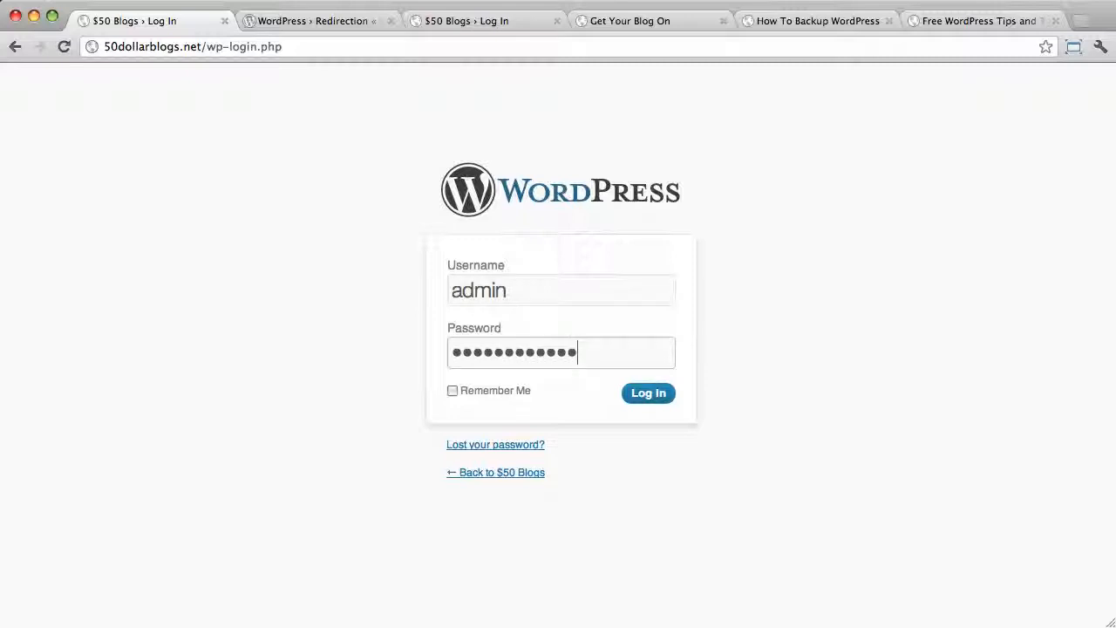
key(Return)
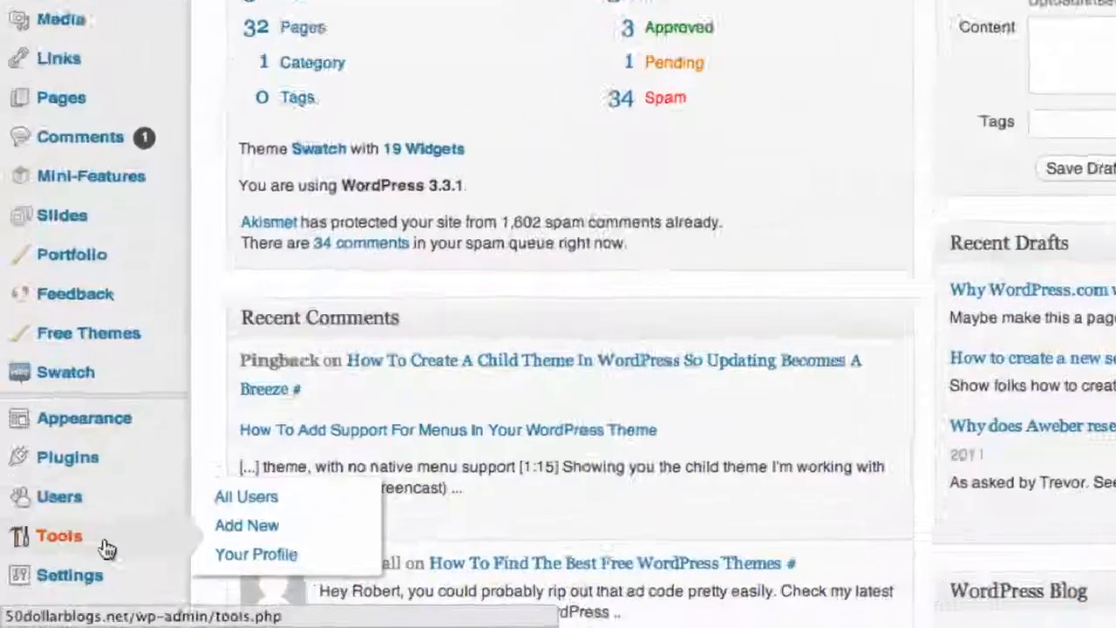
- Open the Redirection page from the Tools menu in the admin sidebar
mouse_move(68, 571)
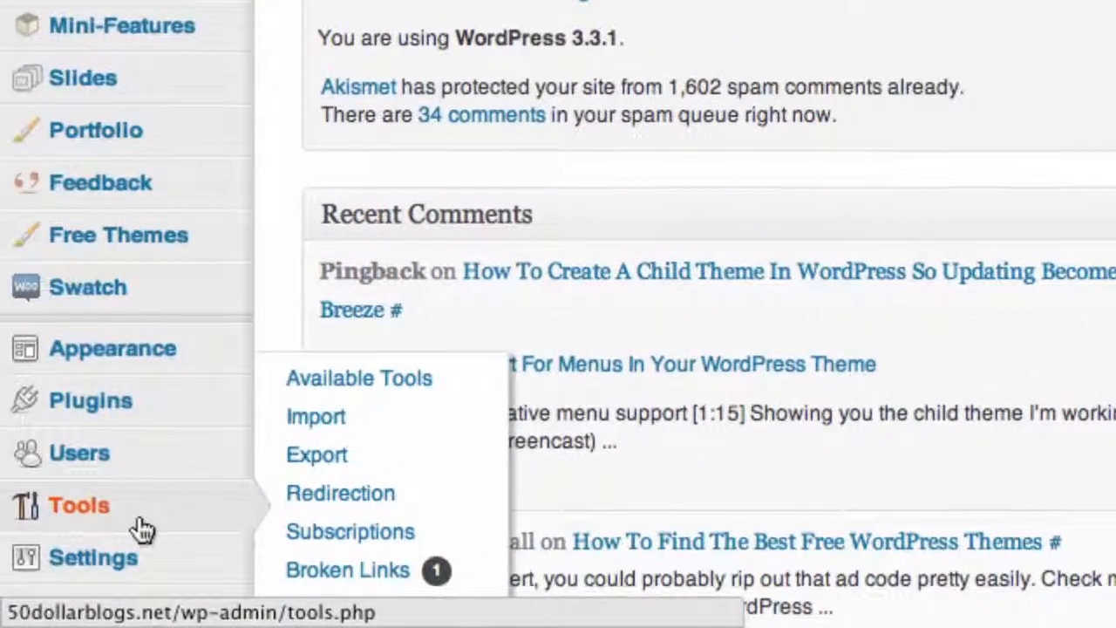
click(319, 501)
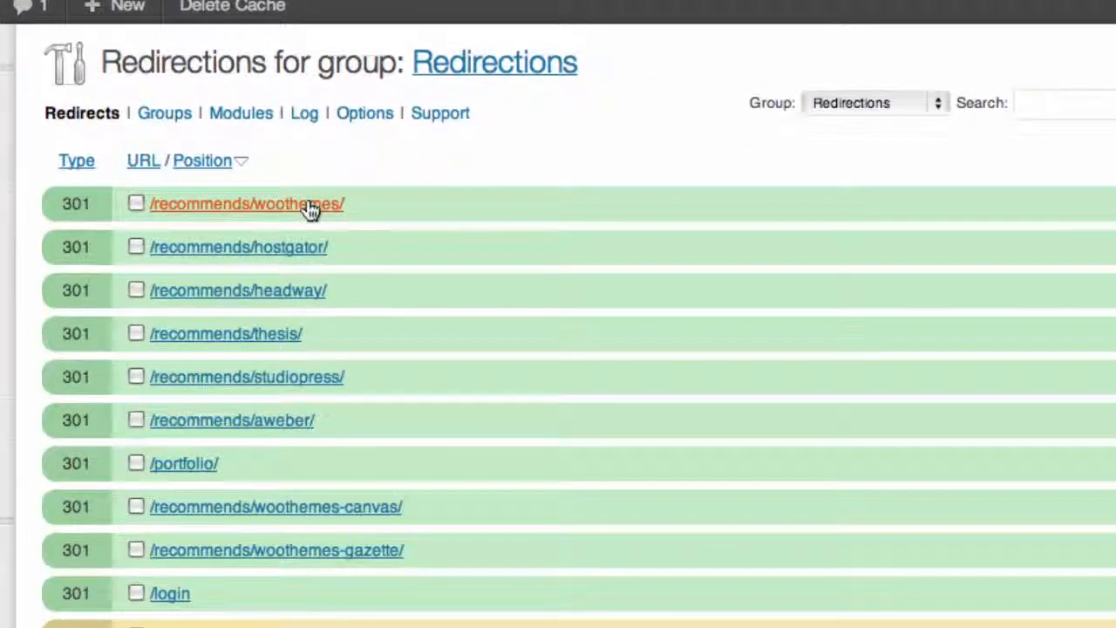
- Open the /recommends/woothemes/ redirect and select its source and WooThemes target URLs
click(310, 206)
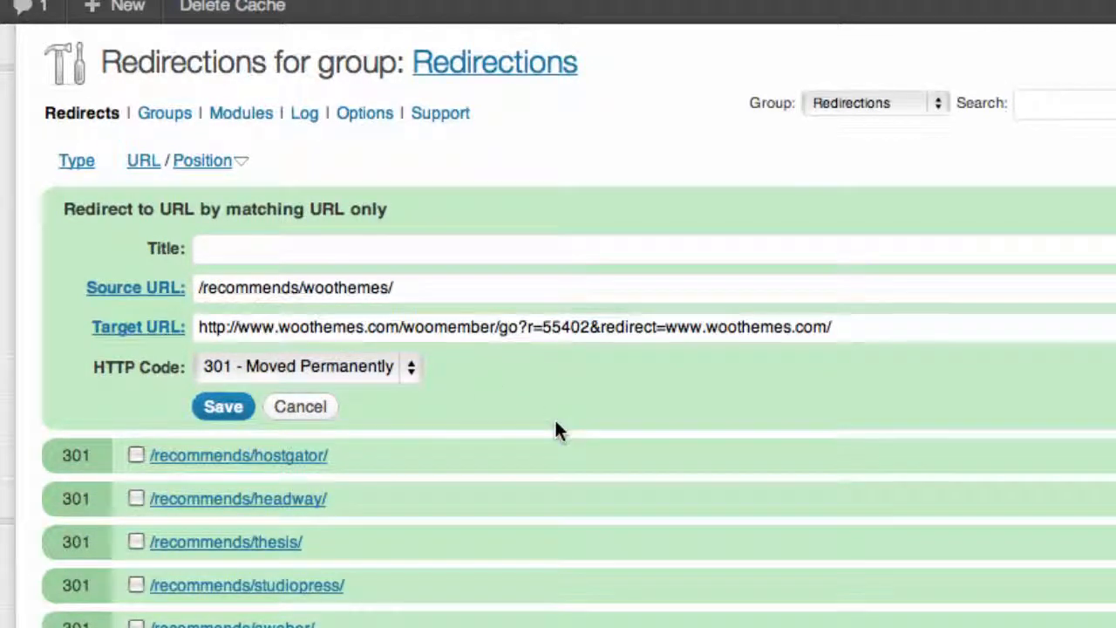
click(419, 291)
click(734, 324)
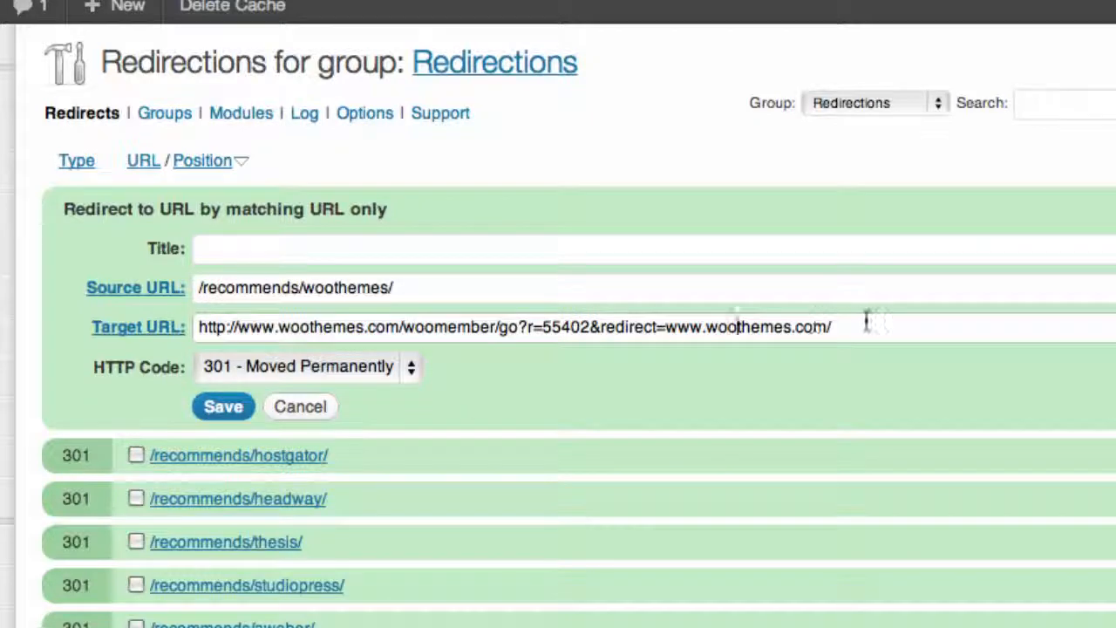
drag(832, 326, 166, 327)
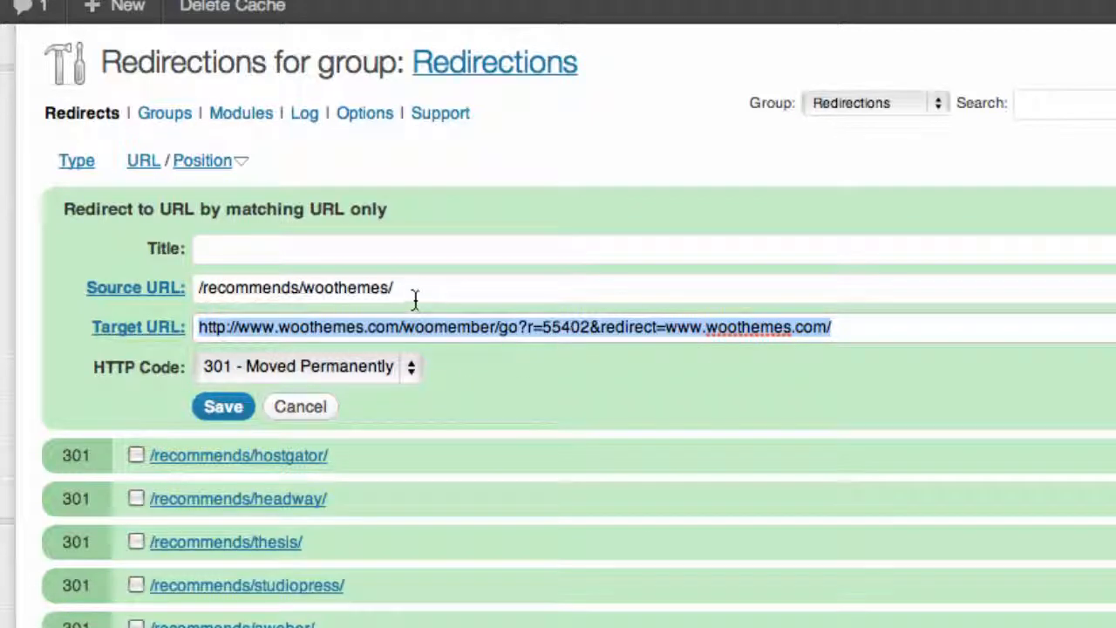
drag(416, 289, 270, 295)
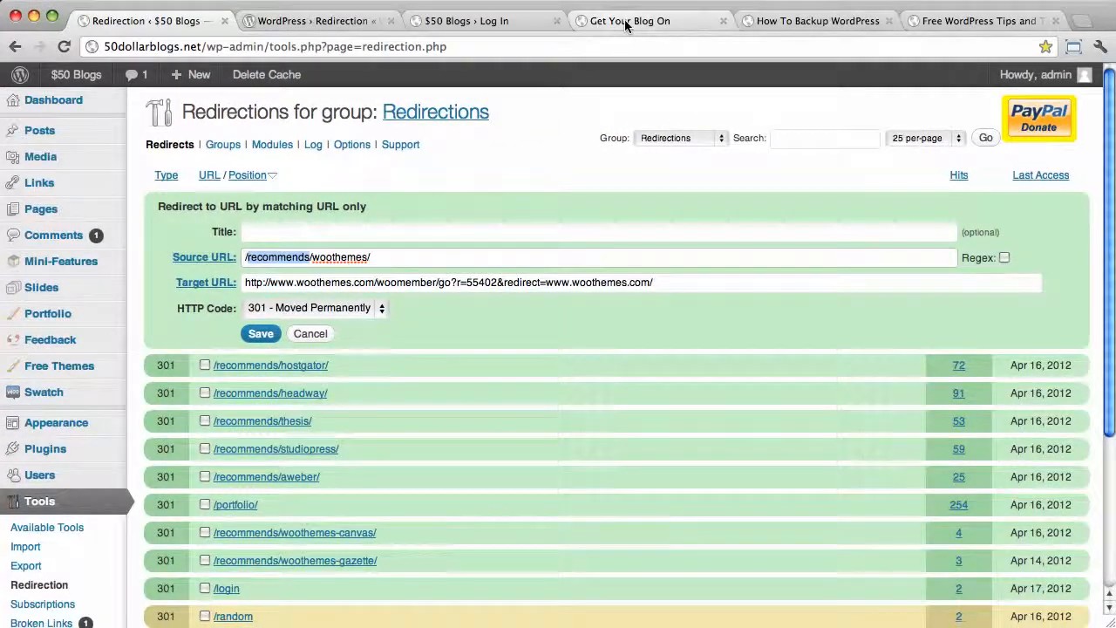
click(645, 22)
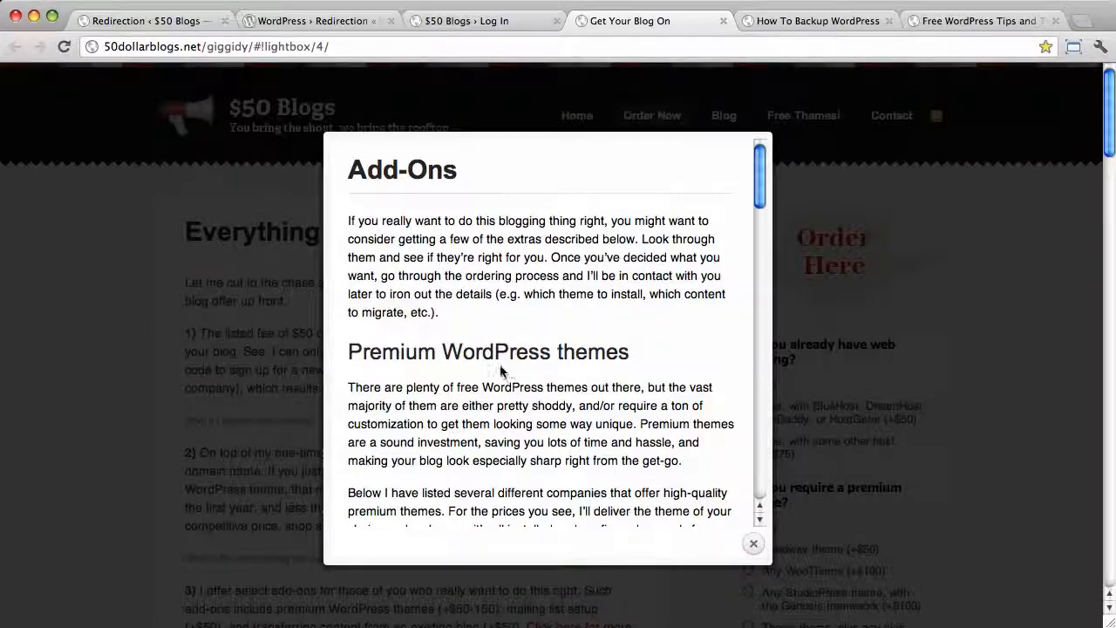
scroll(573, 305, down, 10)
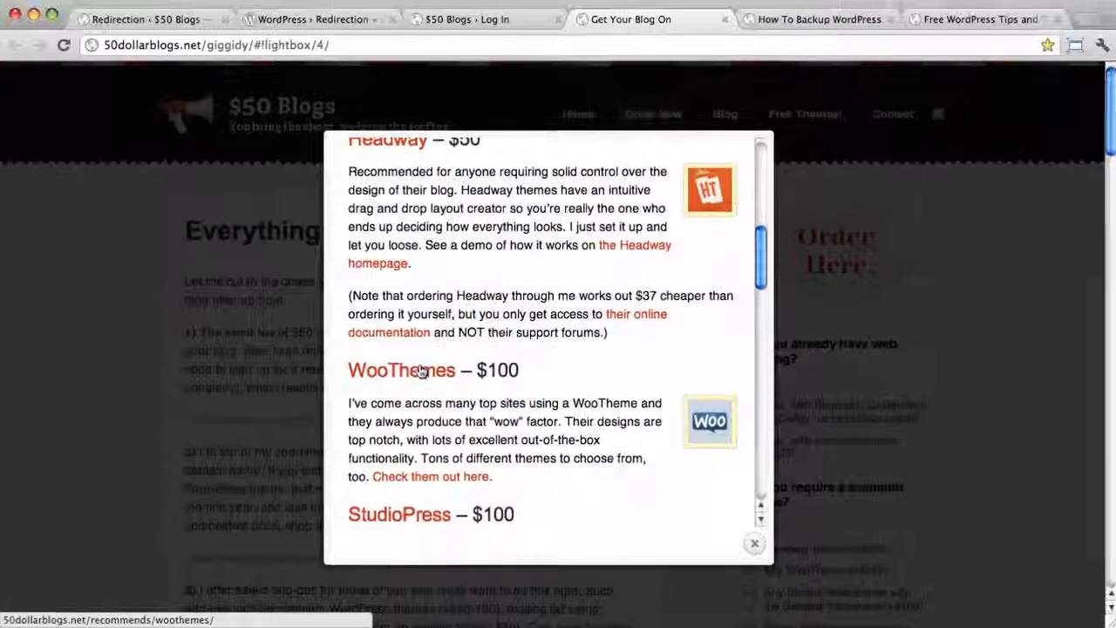
click(842, 116)
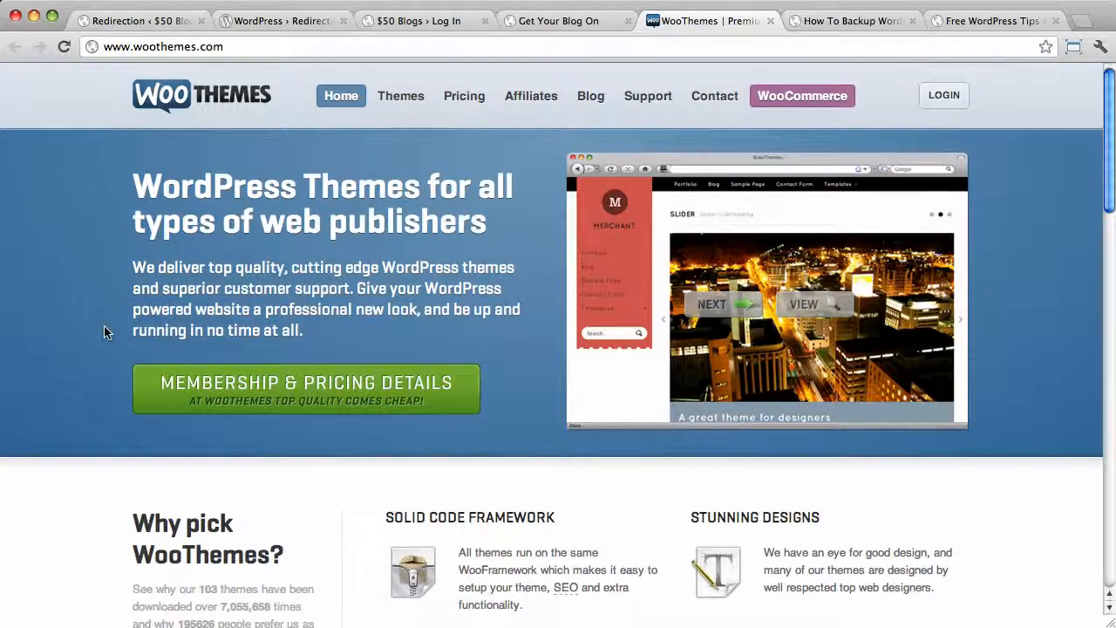
click(771, 20)
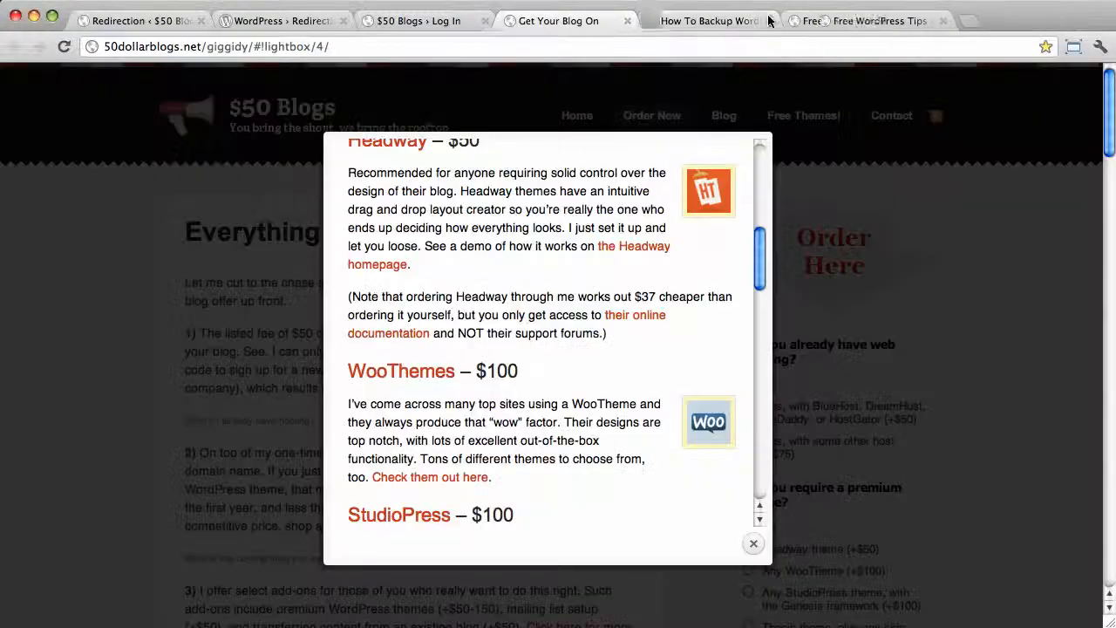
click(132, 24)
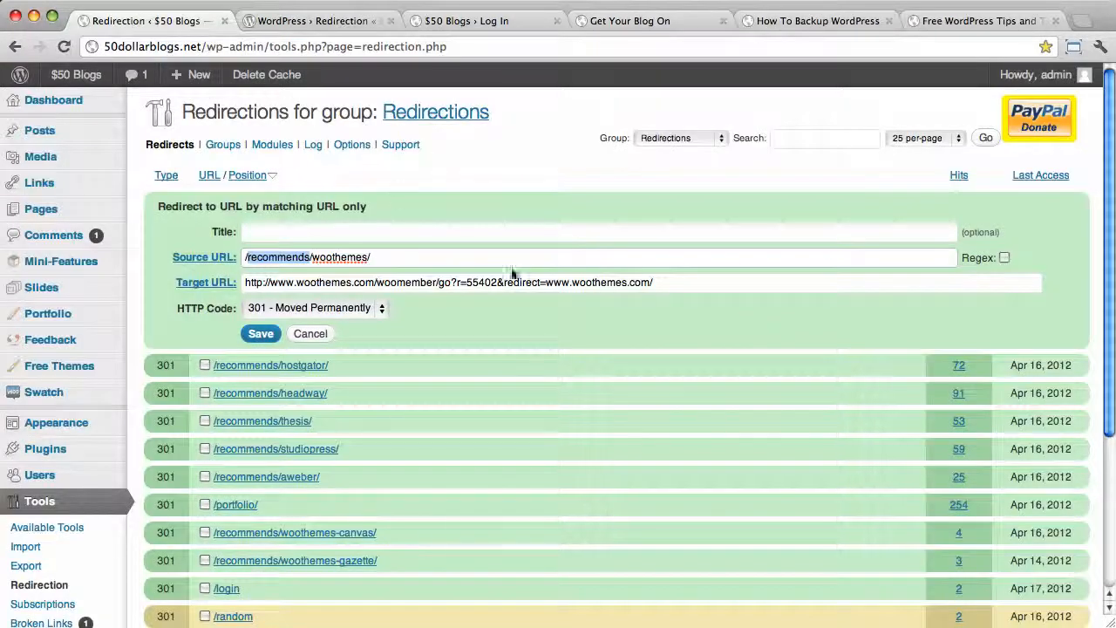
- Cancel the /recommends/woothemes/ edit form without saving changes
click(306, 334)
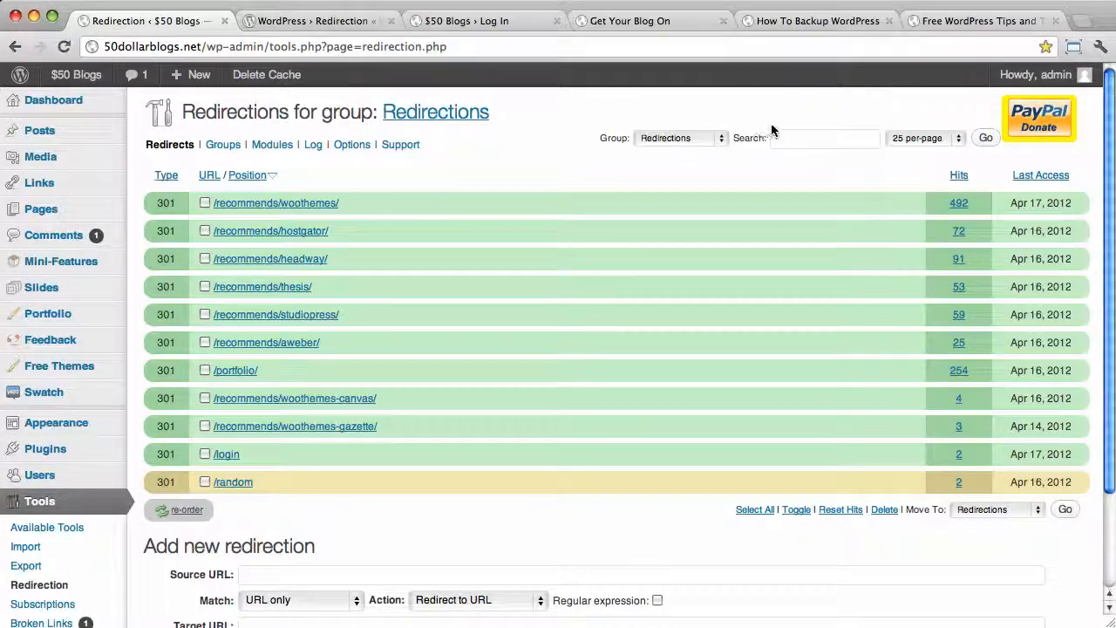
- Note the How To Backup WordPress post's /backup-wordpress/ path, then return to the Redirection plugin page
click(792, 21)
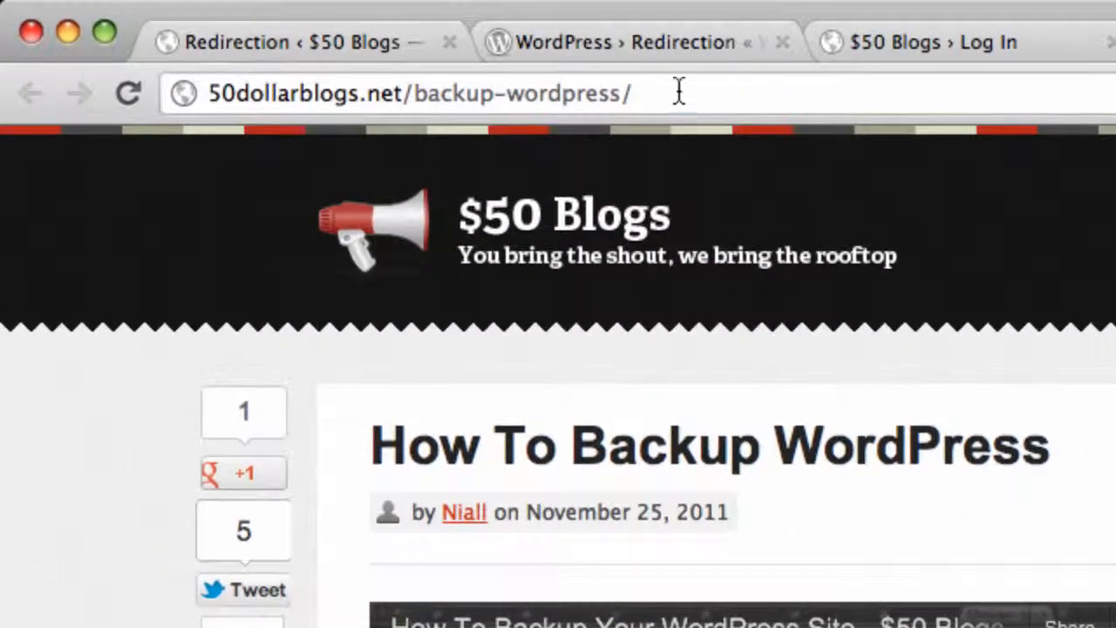
click(339, 46)
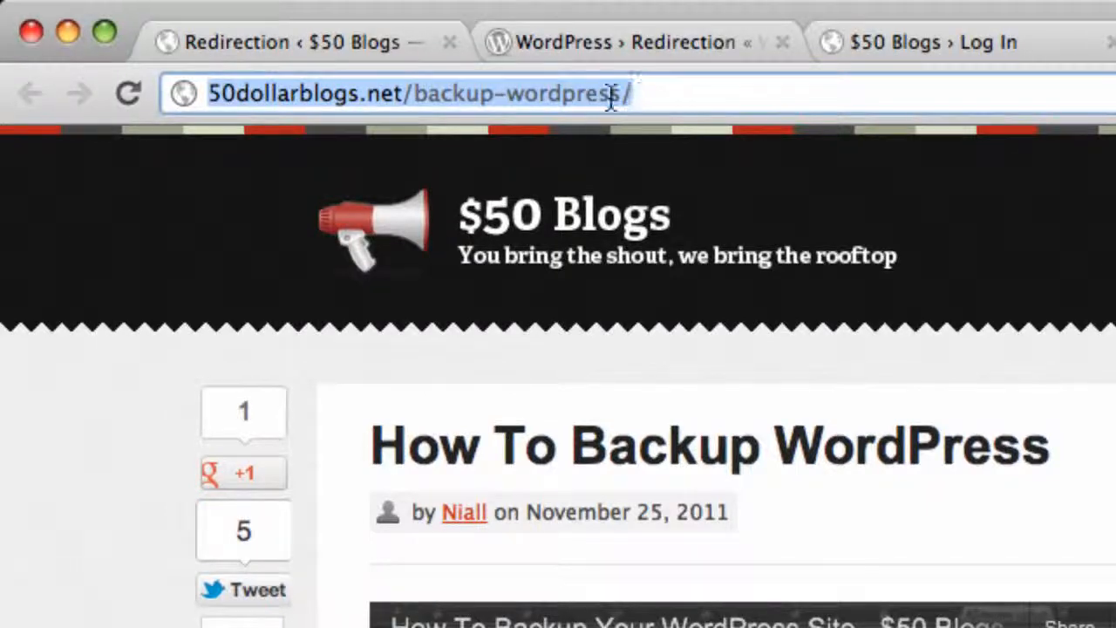
click(581, 96)
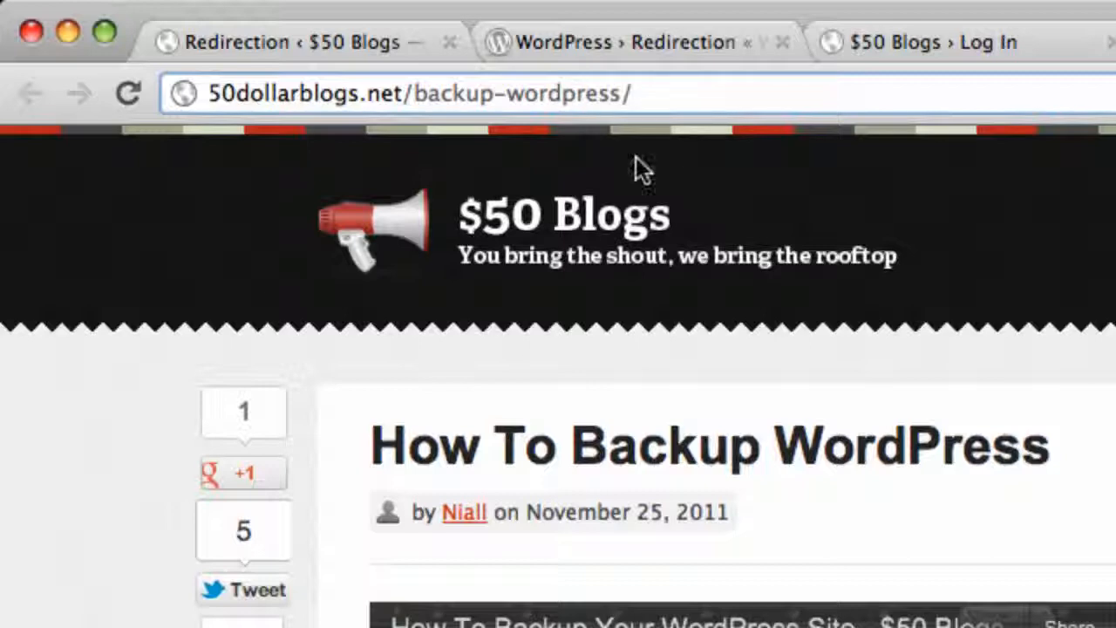
drag(642, 98, 404, 101)
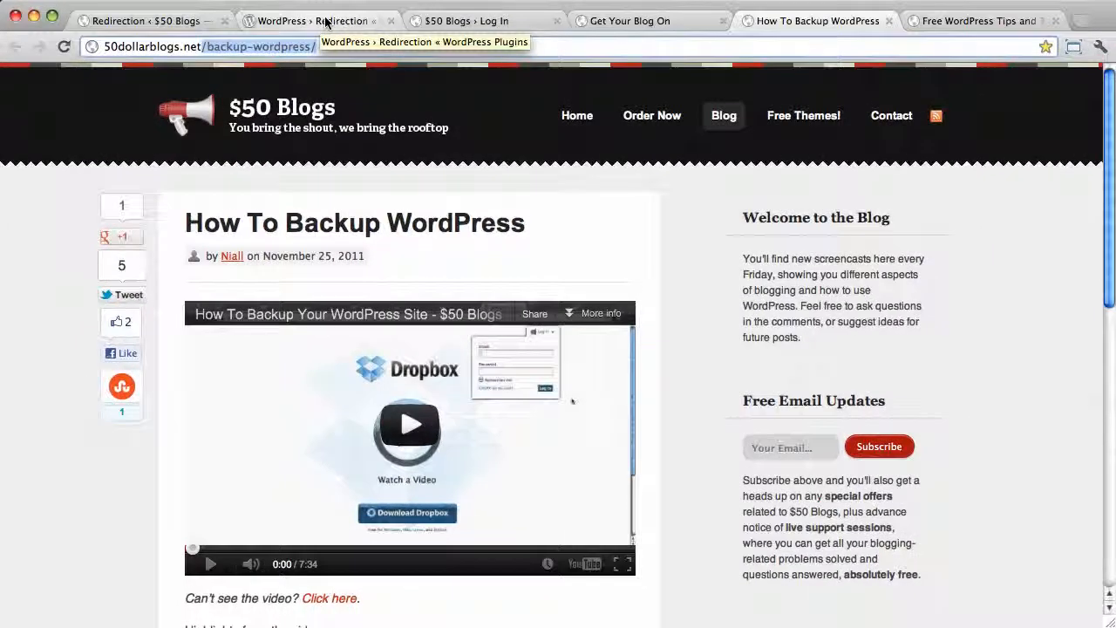
click(326, 21)
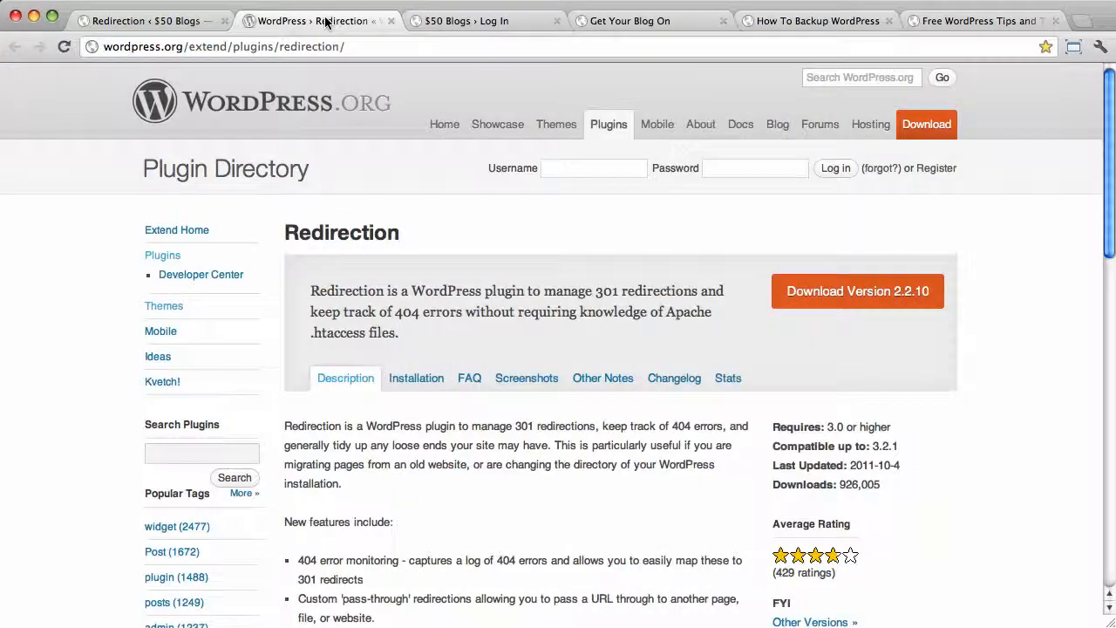
- Add a redirect from /backup to /backup-wordpress/ in the Redirection admin page
click(164, 22)
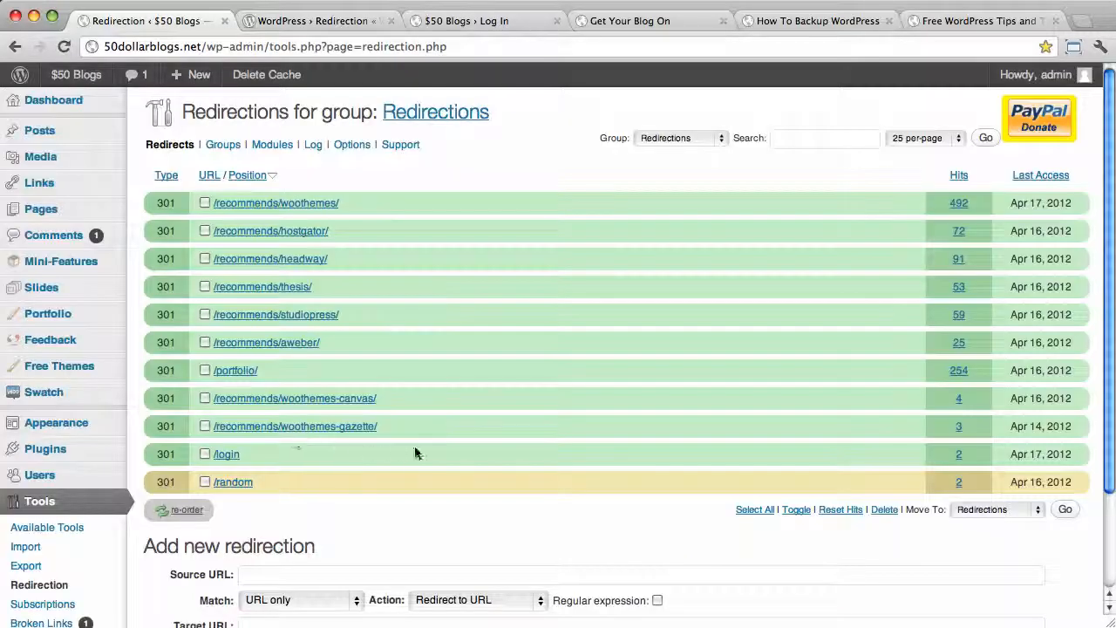
scroll(436, 512, down, 3)
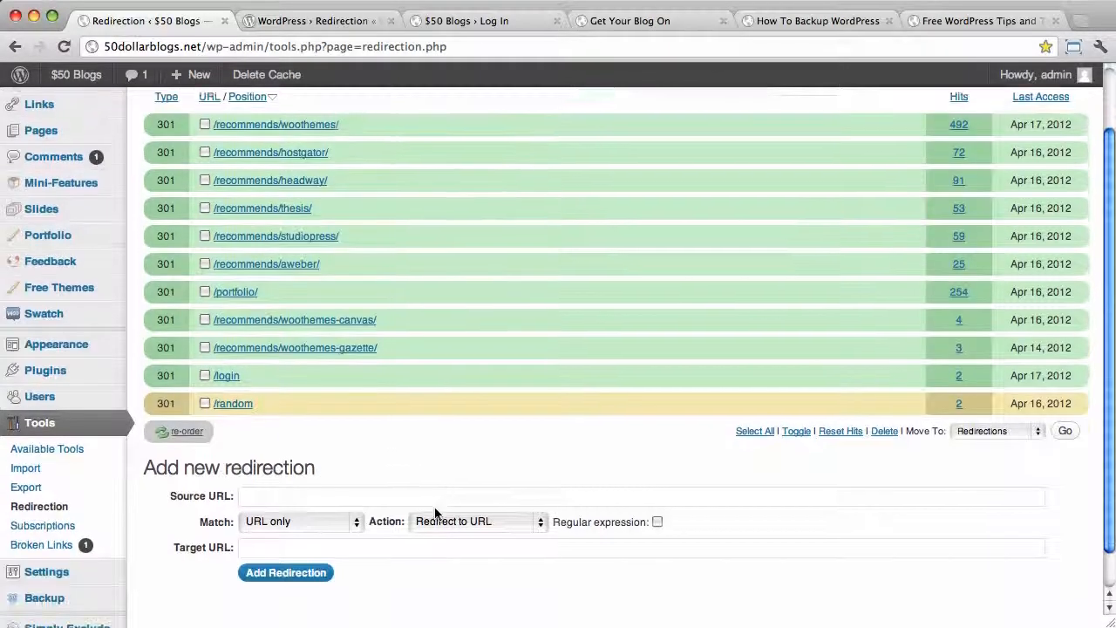
click(319, 462)
text(/b)
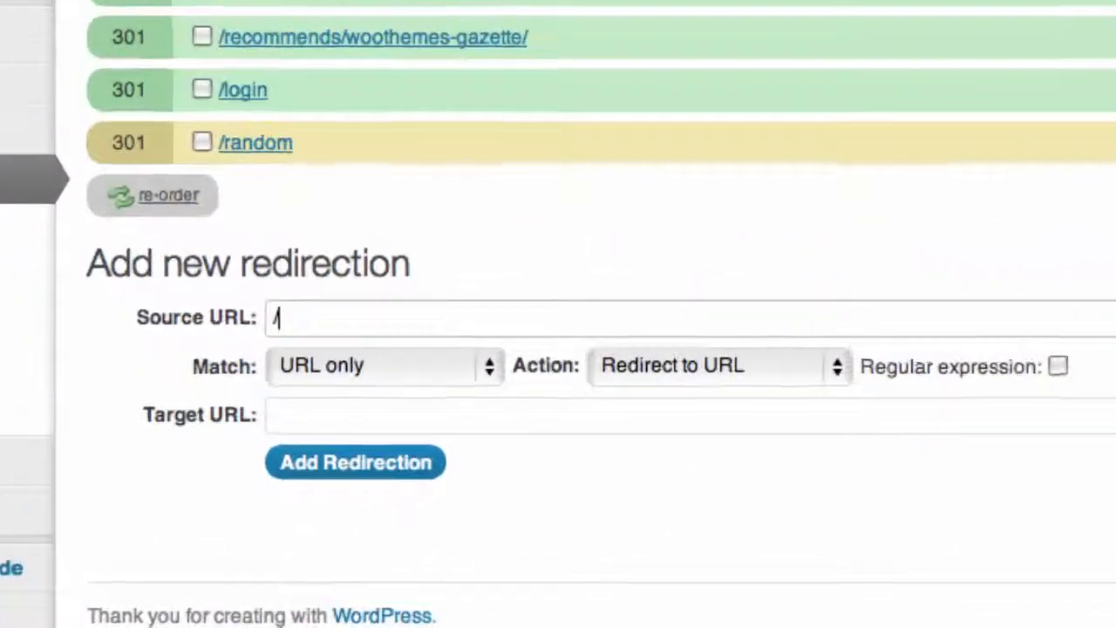
text(ackup)
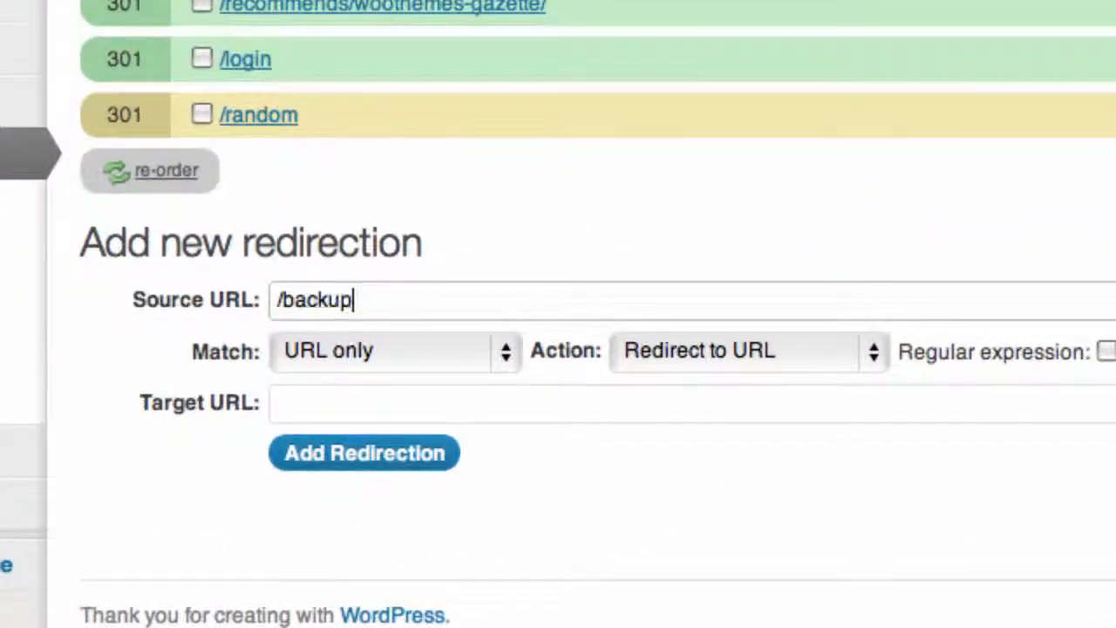
click(406, 401)
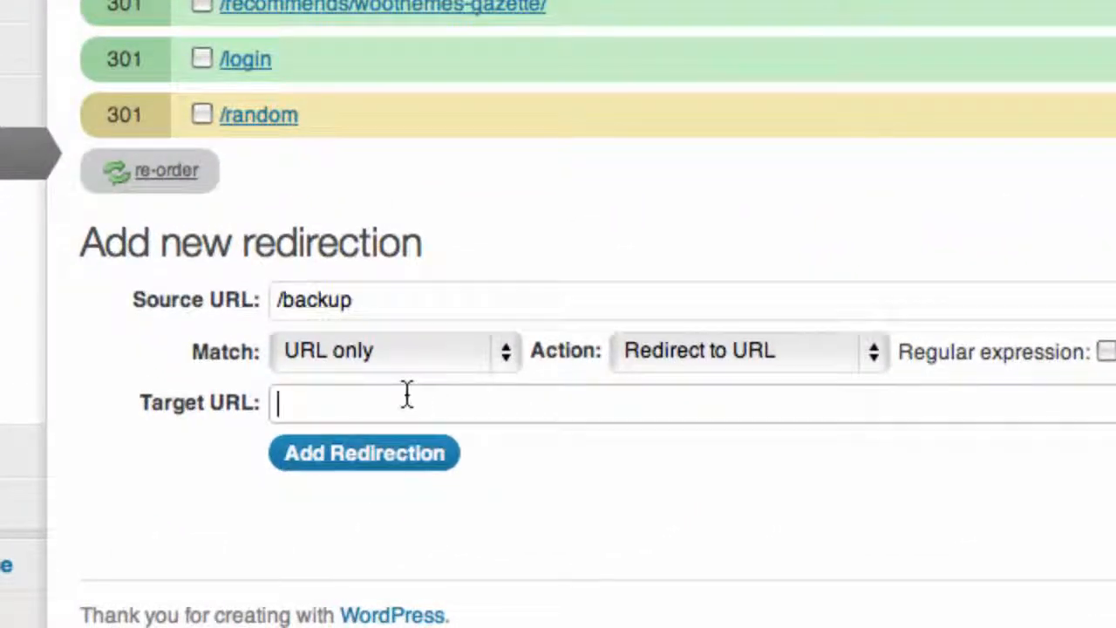
text(/backup-wordpress/)
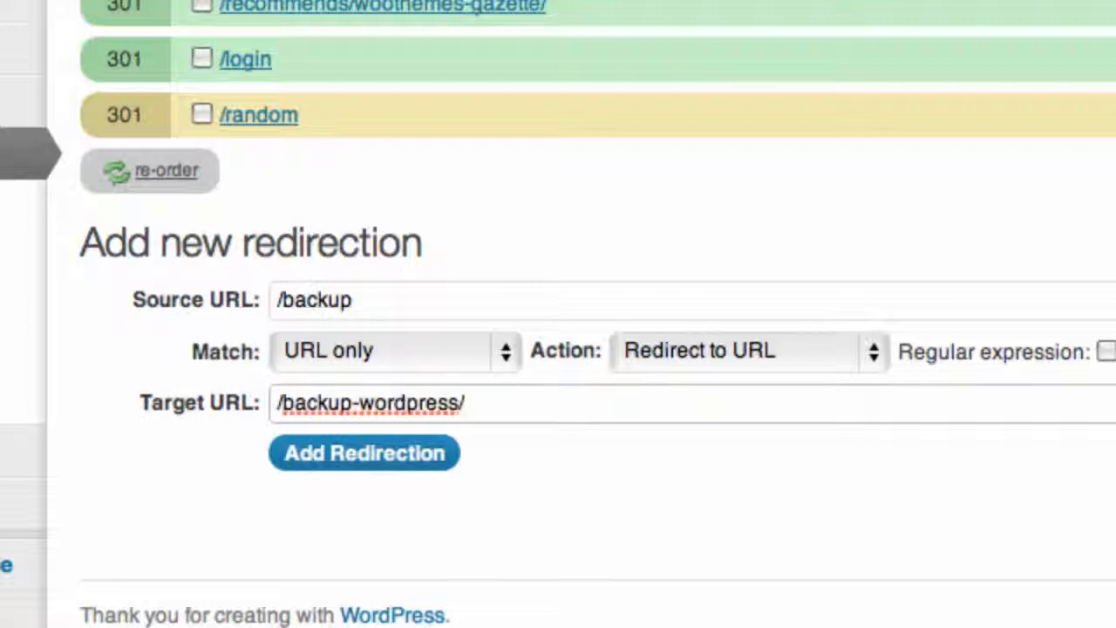
click(341, 457)
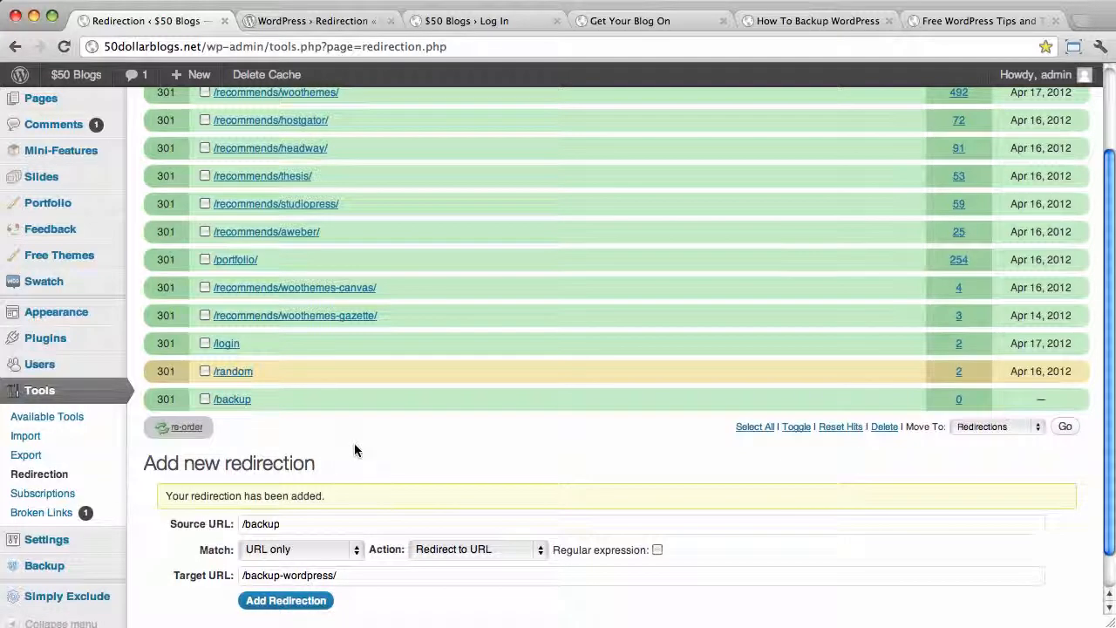
- Test the redirect by loading 50dollarblogs.net/backup/ and confirming it lands on /backup-wordpress/
click(232, 399)
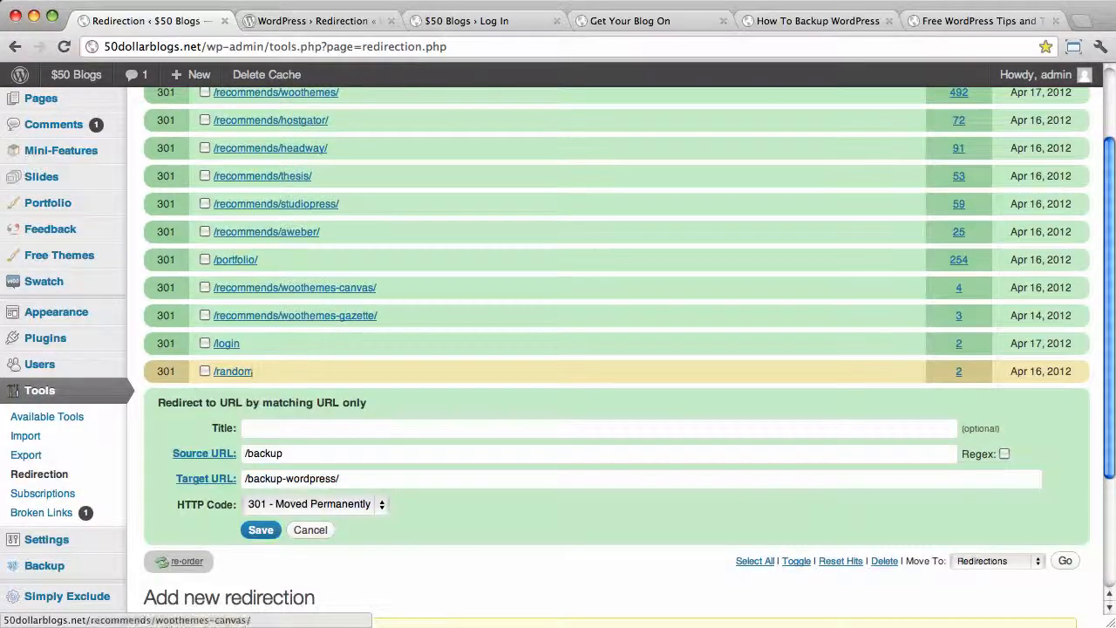
click(659, 21)
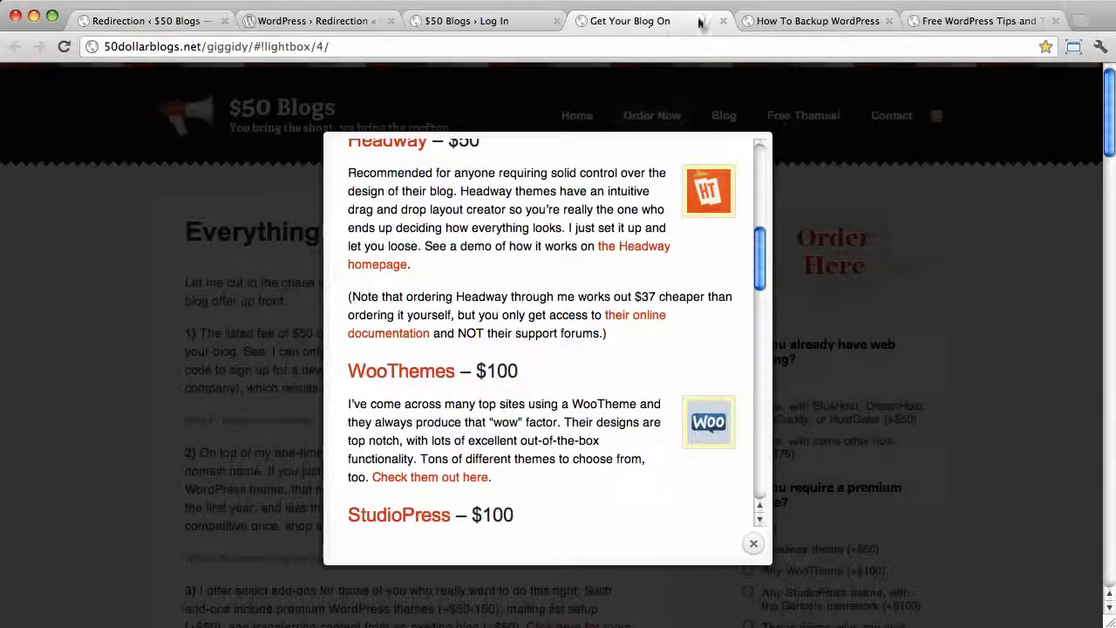
click(847, 19)
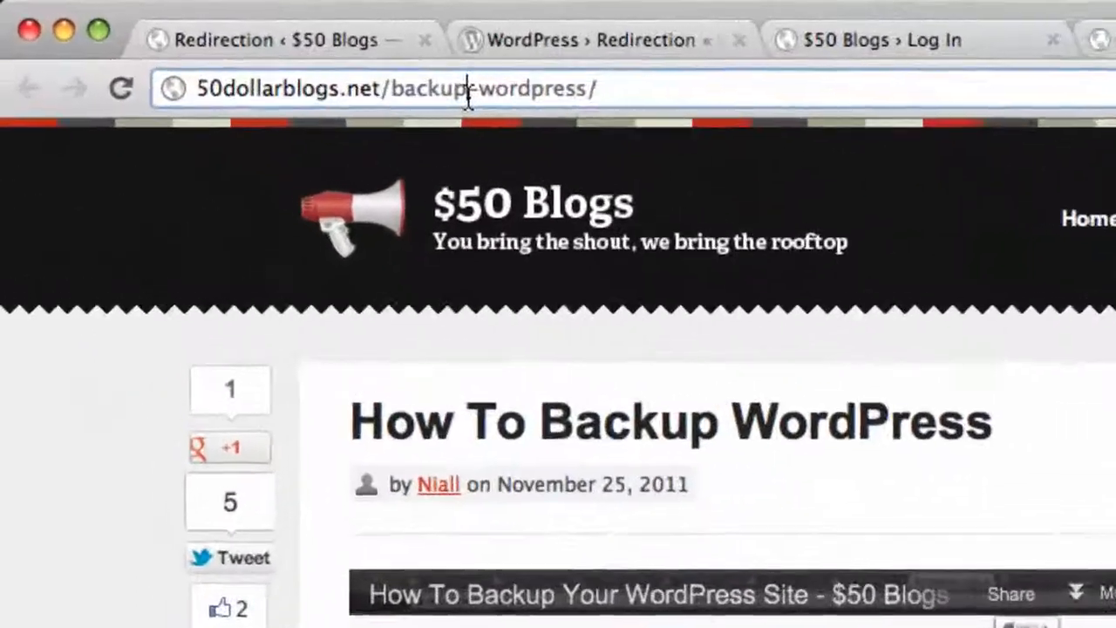
drag(469, 96, 579, 94)
key(BackSpace)
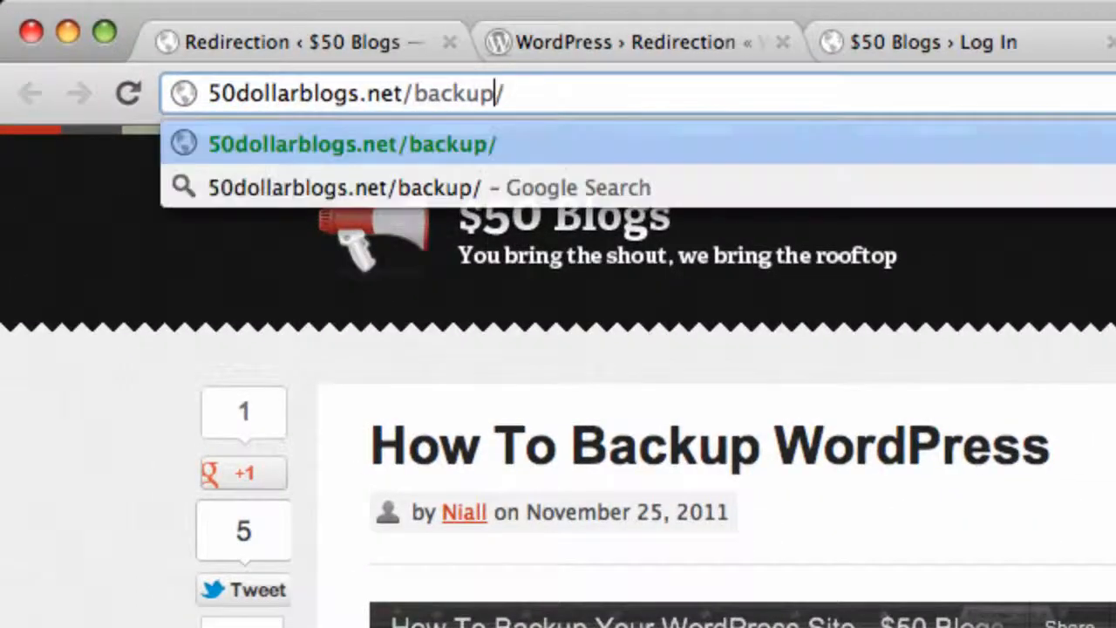
key(Return)
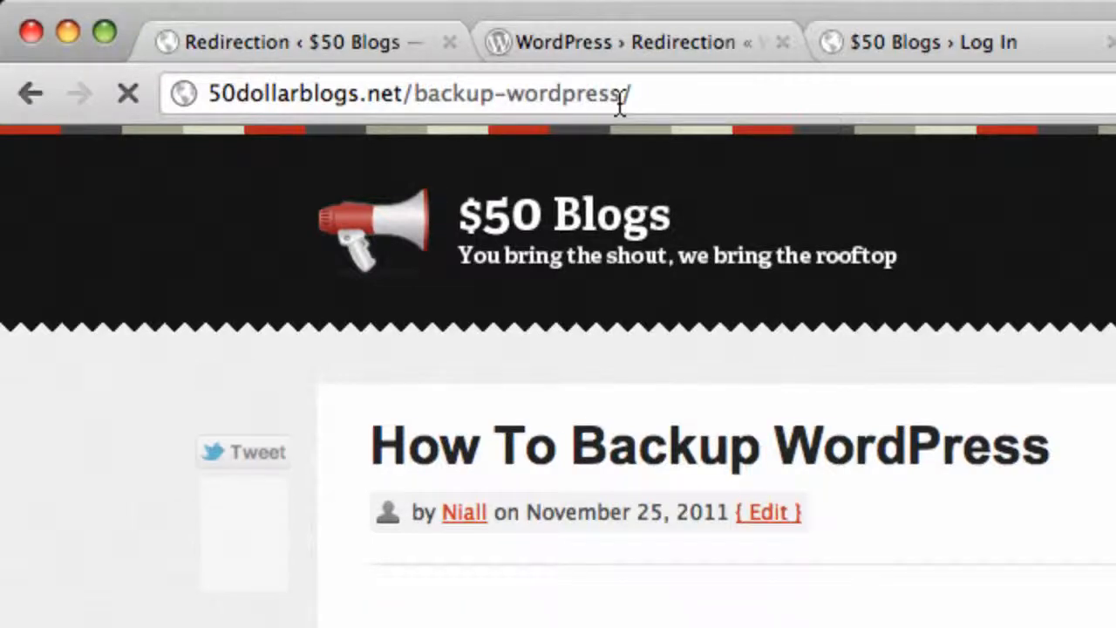
click(491, 96)
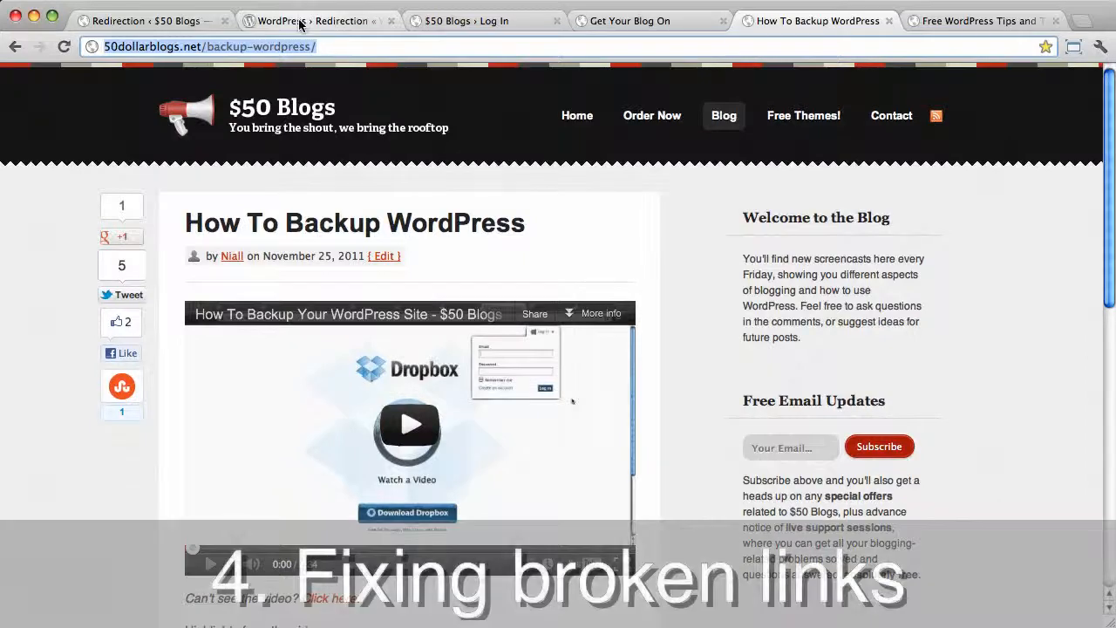
click(185, 20)
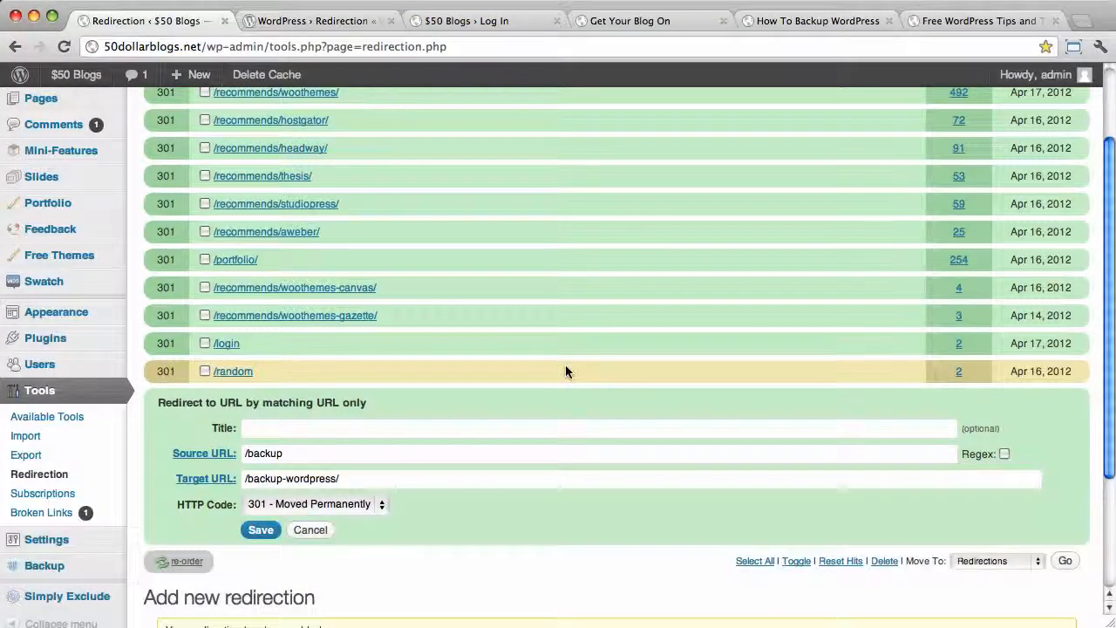
- Close the /backup edit form without changes and scroll down to the add form
click(312, 531)
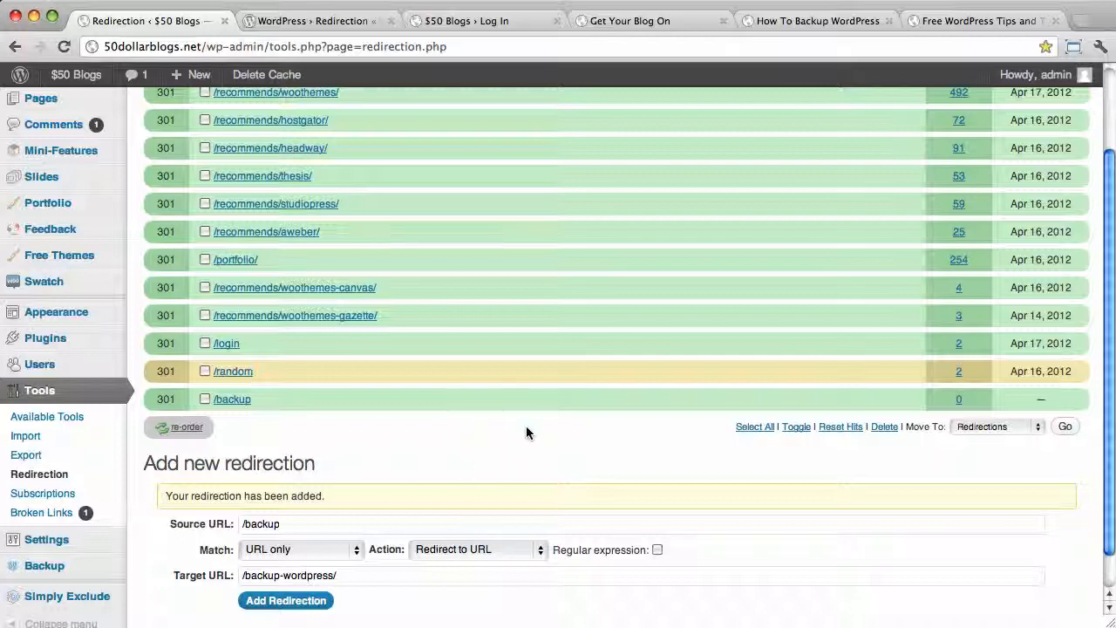
scroll(526, 425, down, 1)
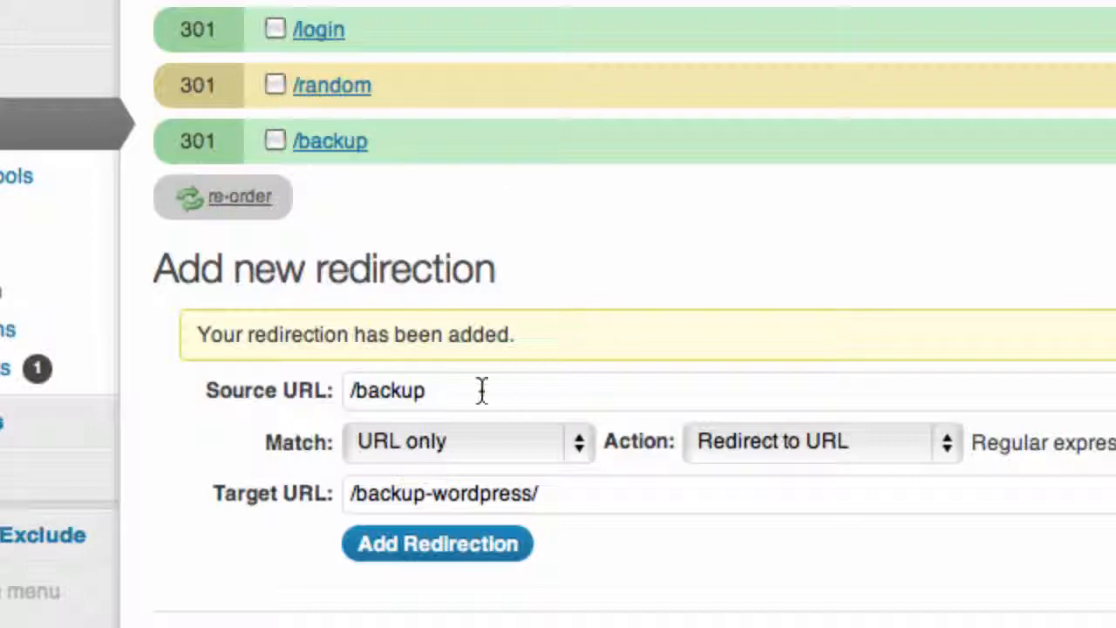
- Add a /random redirect with the action 'Redirect to random post'
triple_click(407, 394)
text(/random)
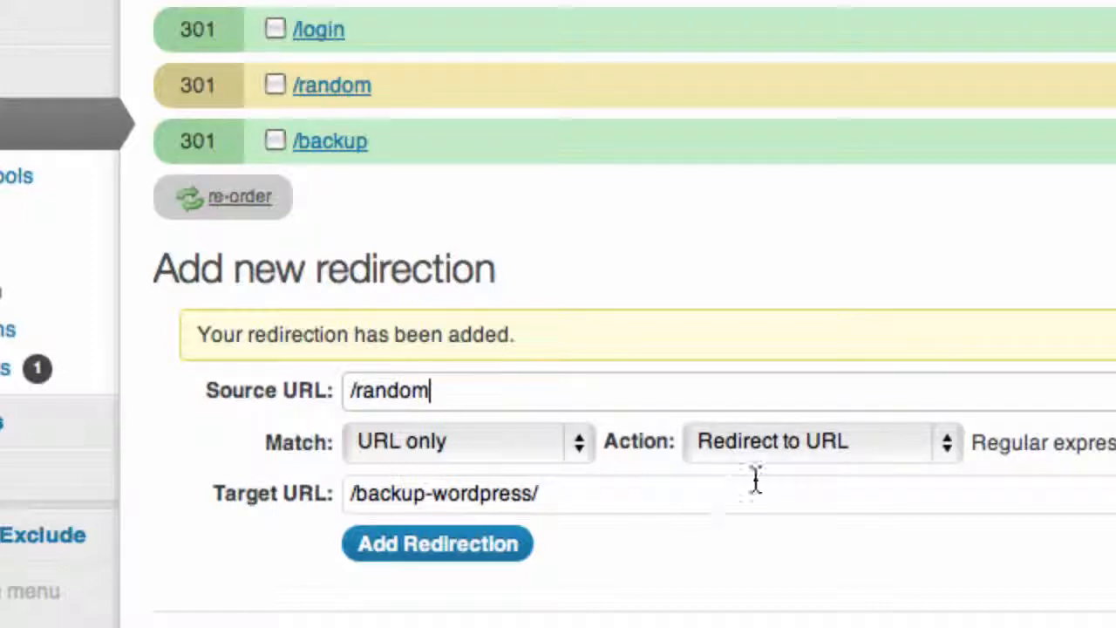
click(831, 445)
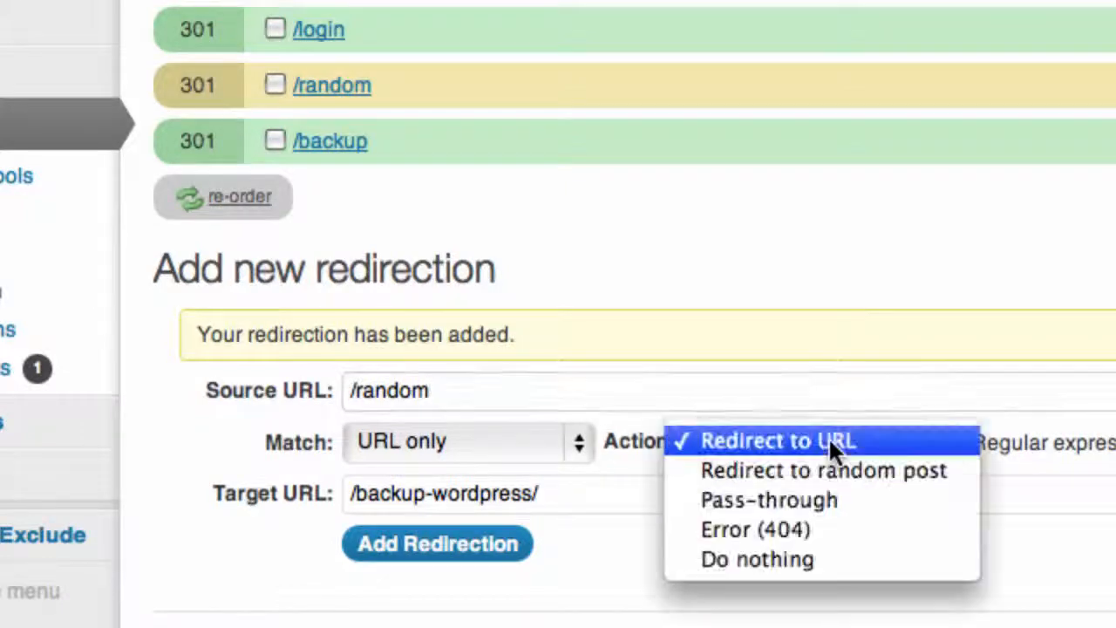
click(798, 470)
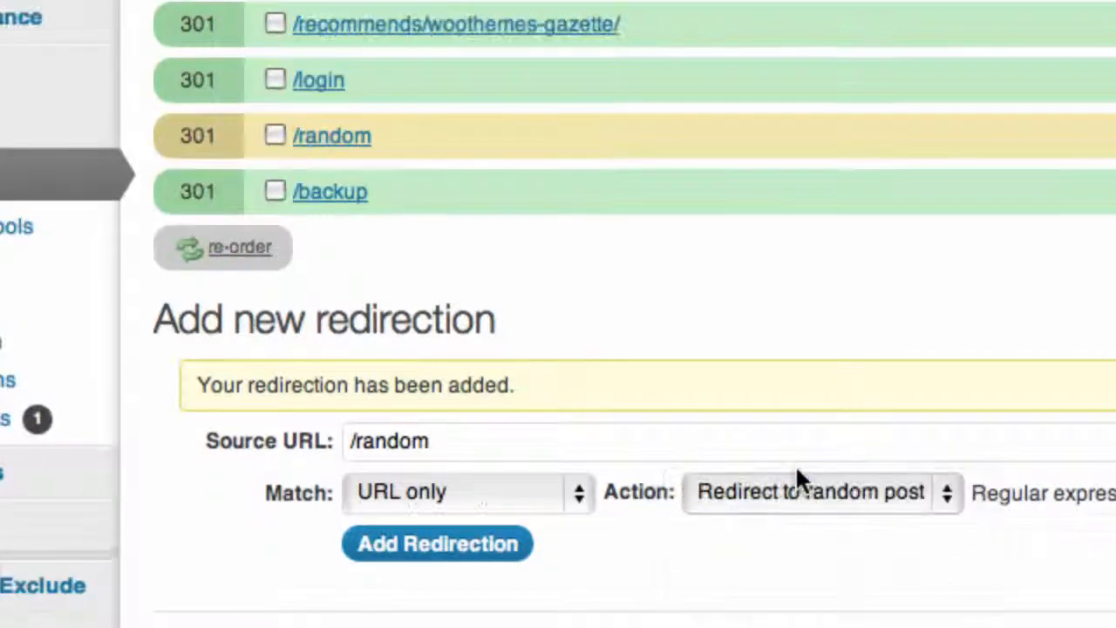
click(433, 563)
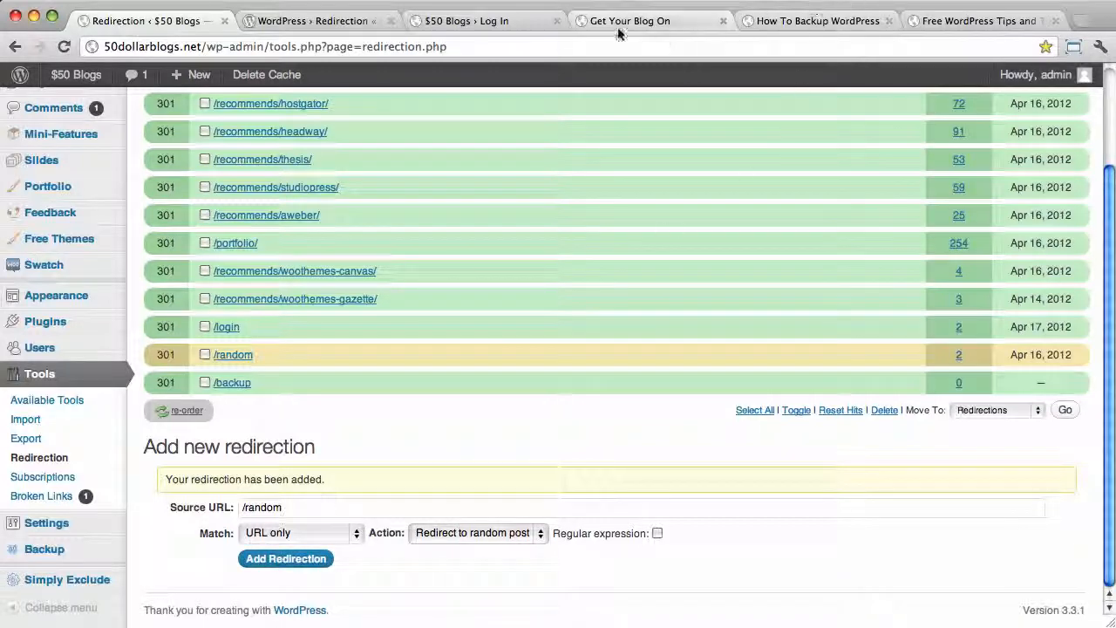
- Load 50dollarblogs.net/random to confirm it reaches 'How To Change Your WordPress Homepage', then return to the /blog/ page
click(810, 21)
click(301, 46)
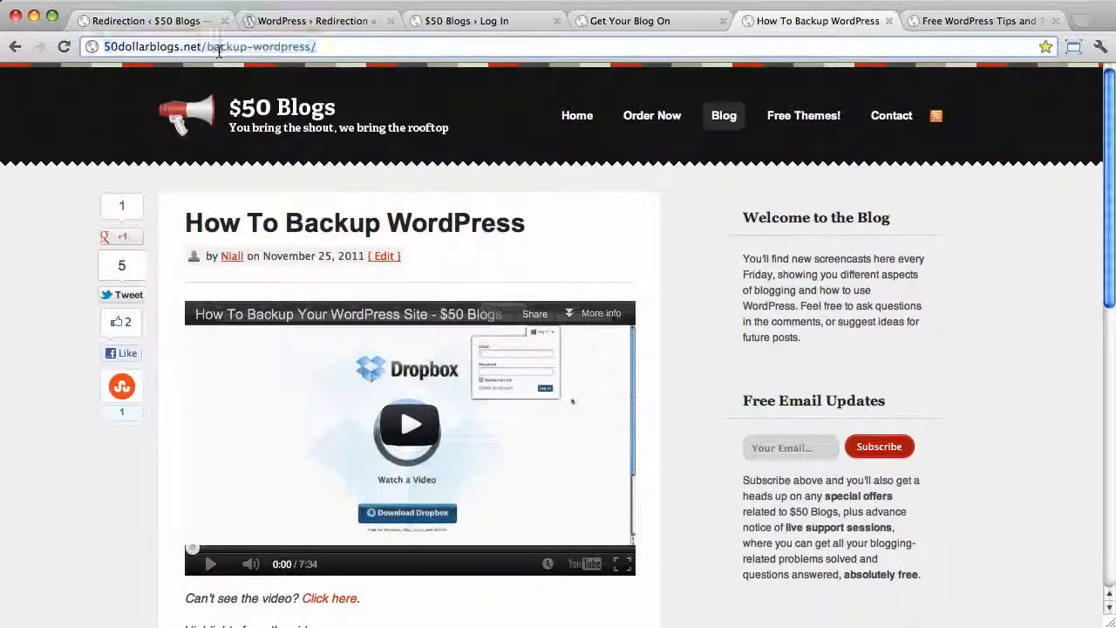
drag(207, 47, 360, 58)
text(random)
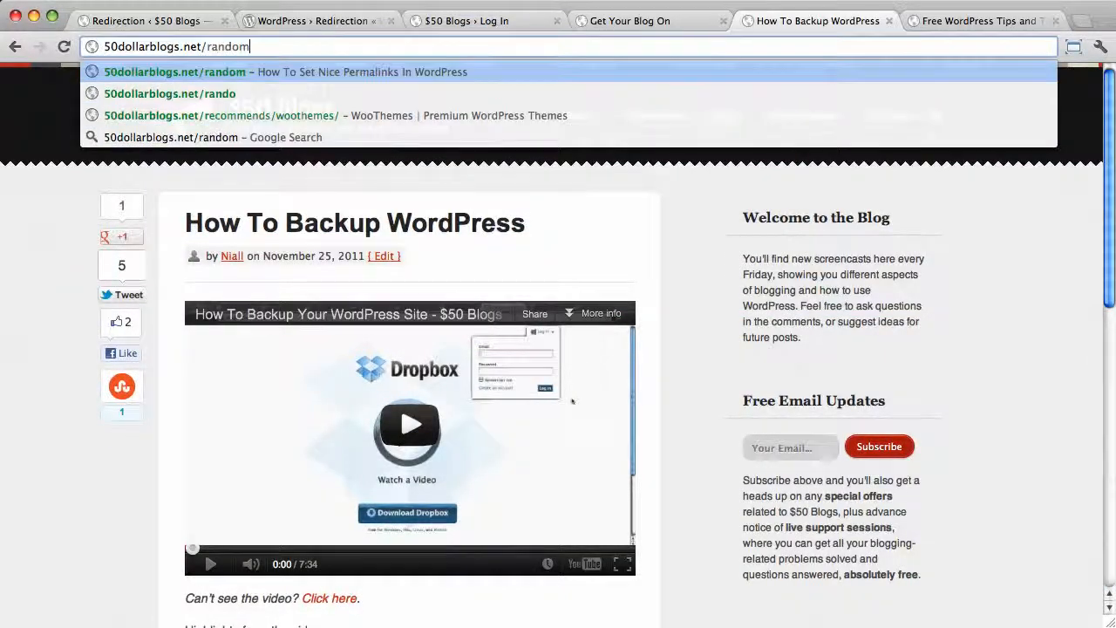
key(Return)
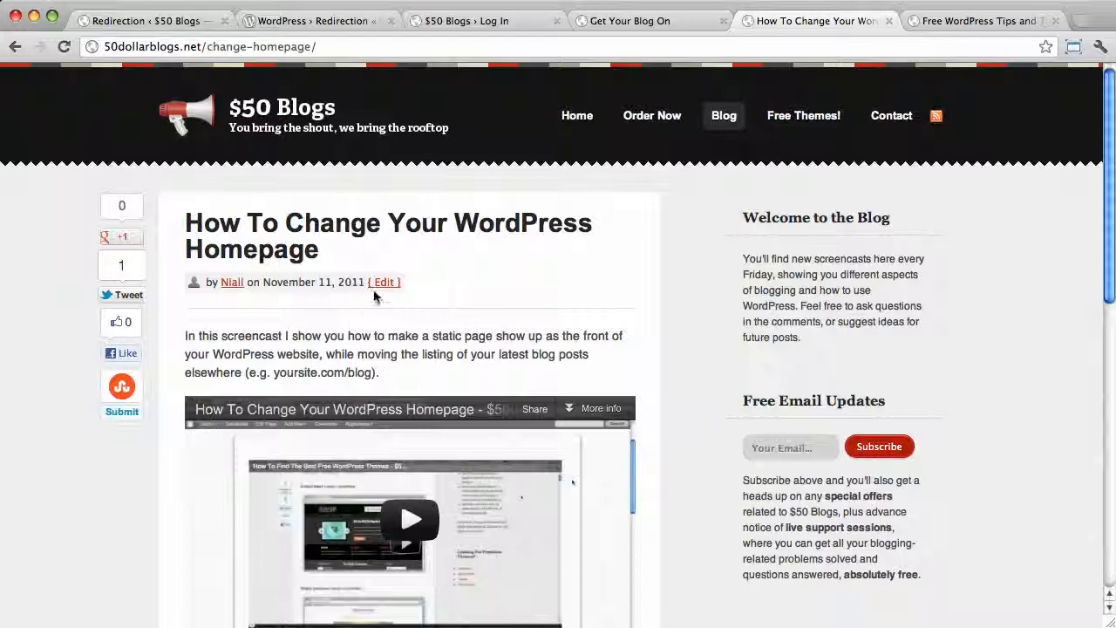
click(980, 23)
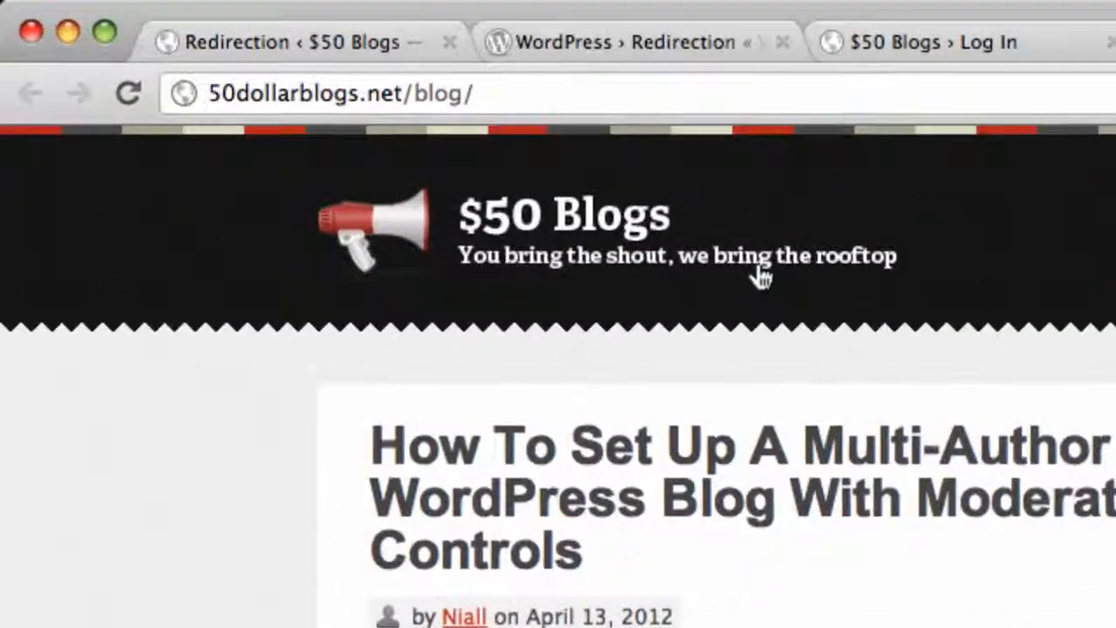
click(499, 97)
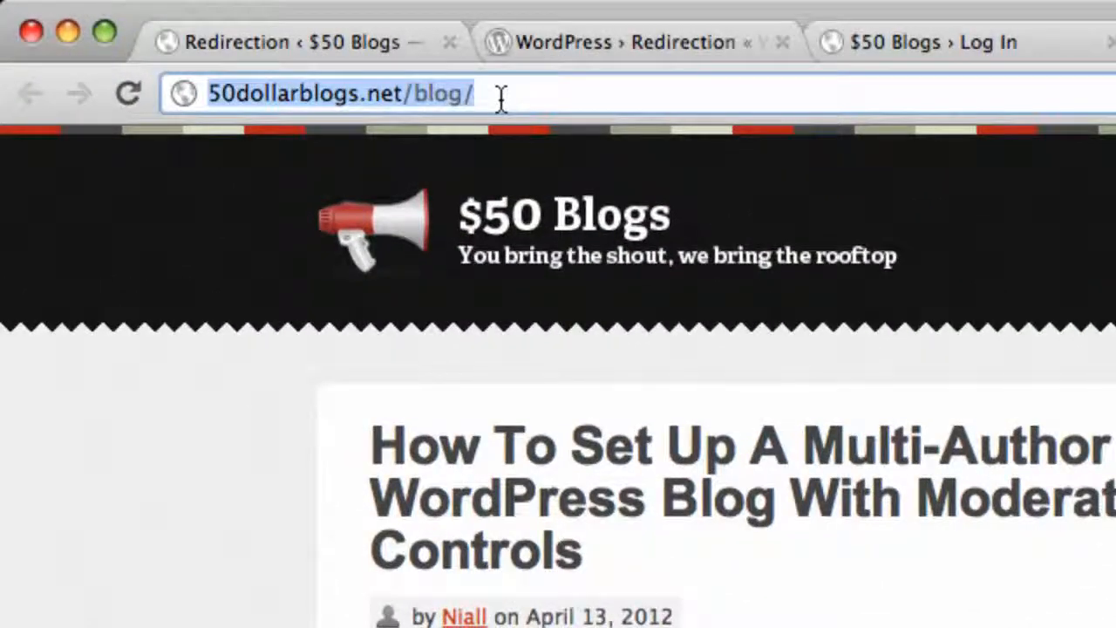